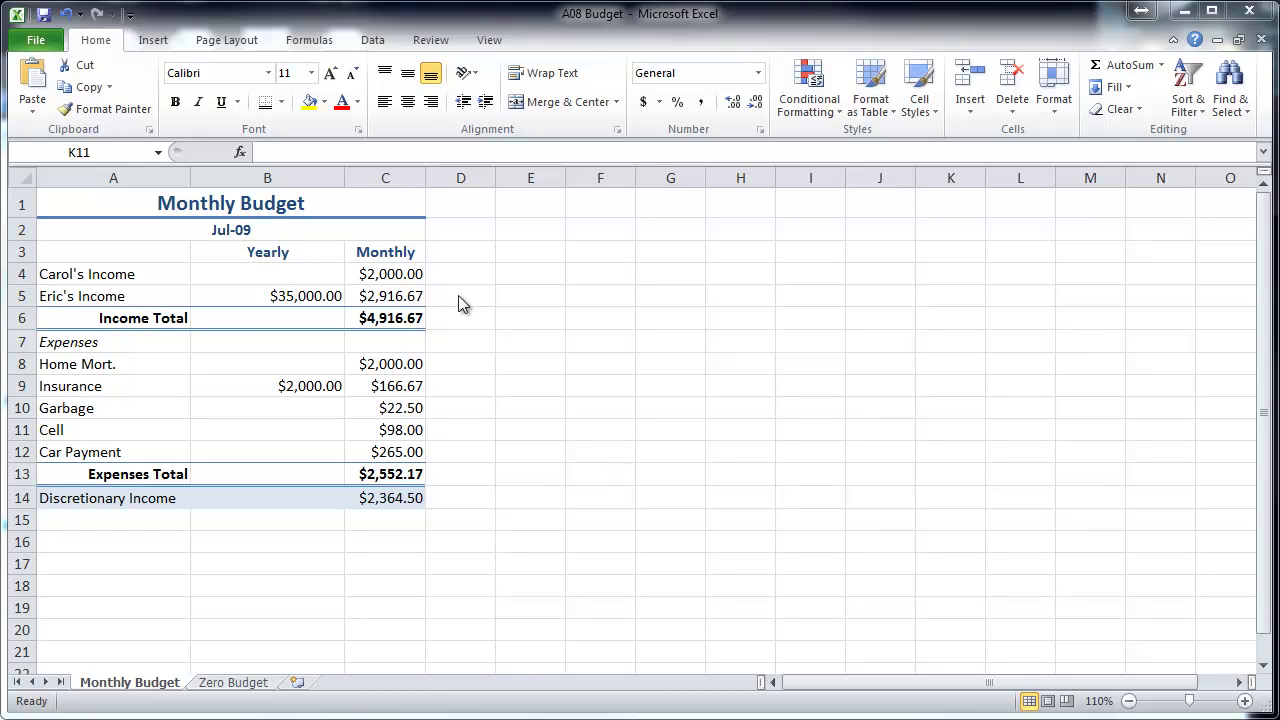
- Start a formula-based conditional formatting rule for the Income Total in C6 with the condition =$C$6<3000
{"action": "left_click", "coordinate": [385, 318]}
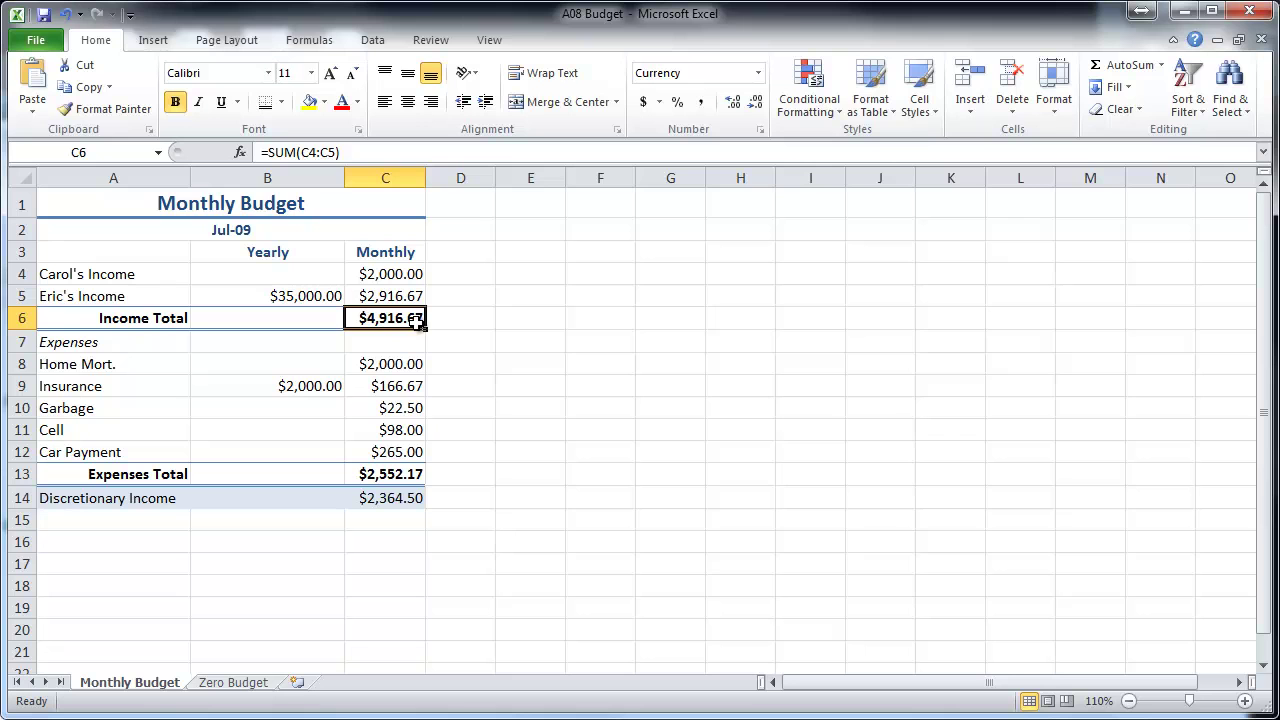
{"action": "left_click", "coordinate": [812, 115]}
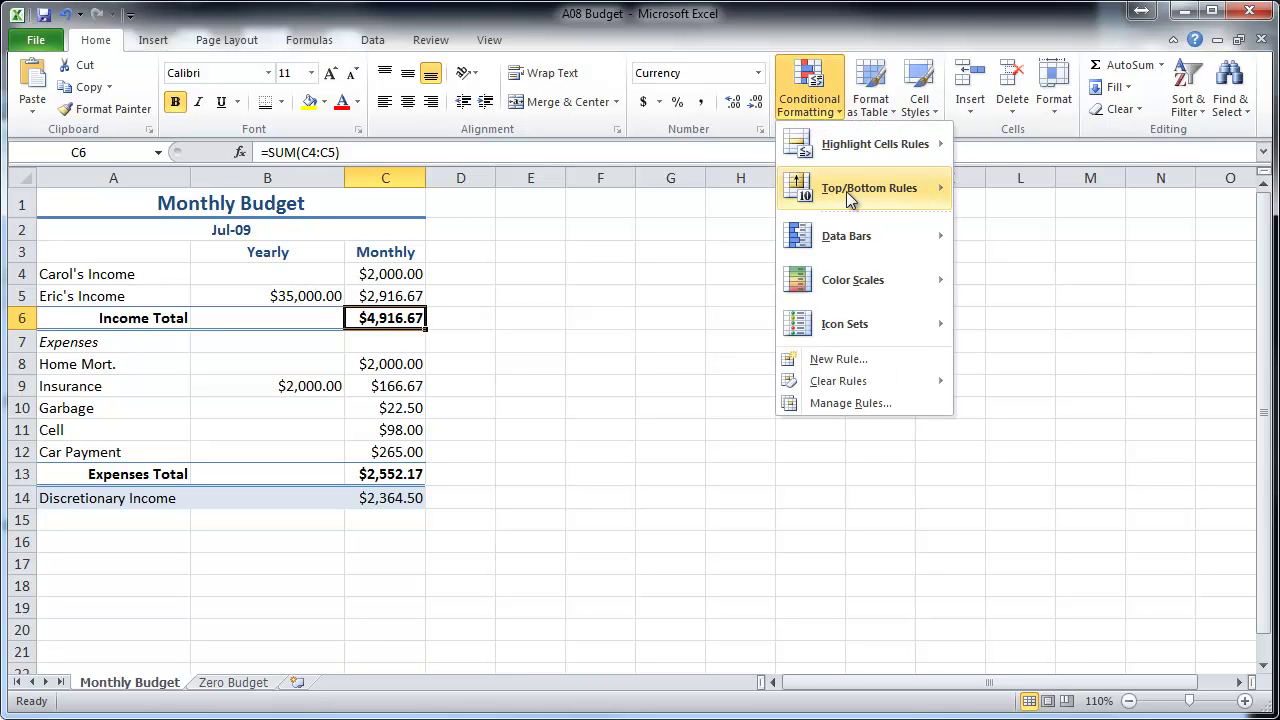
{"action": "left_click", "coordinate": [857, 360]}
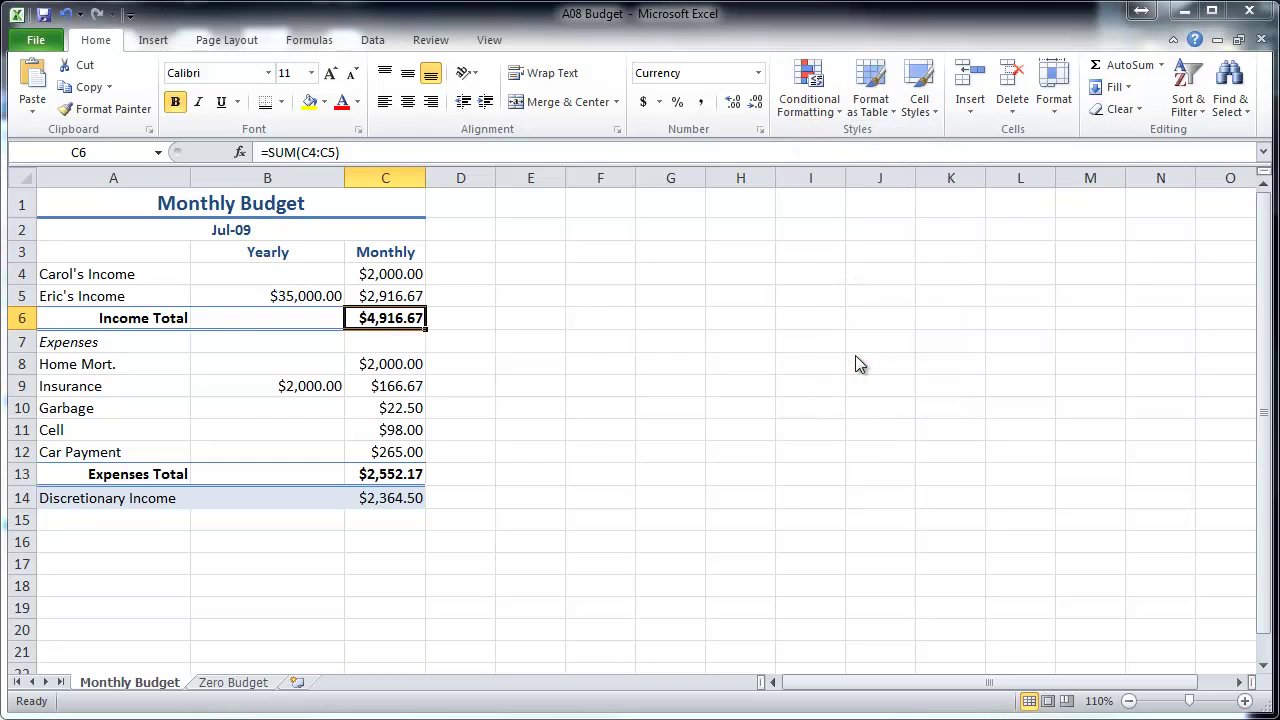
{"action": "left_click_drag", "start_coordinate": [486, 154], "coordinate": [854, 162]}
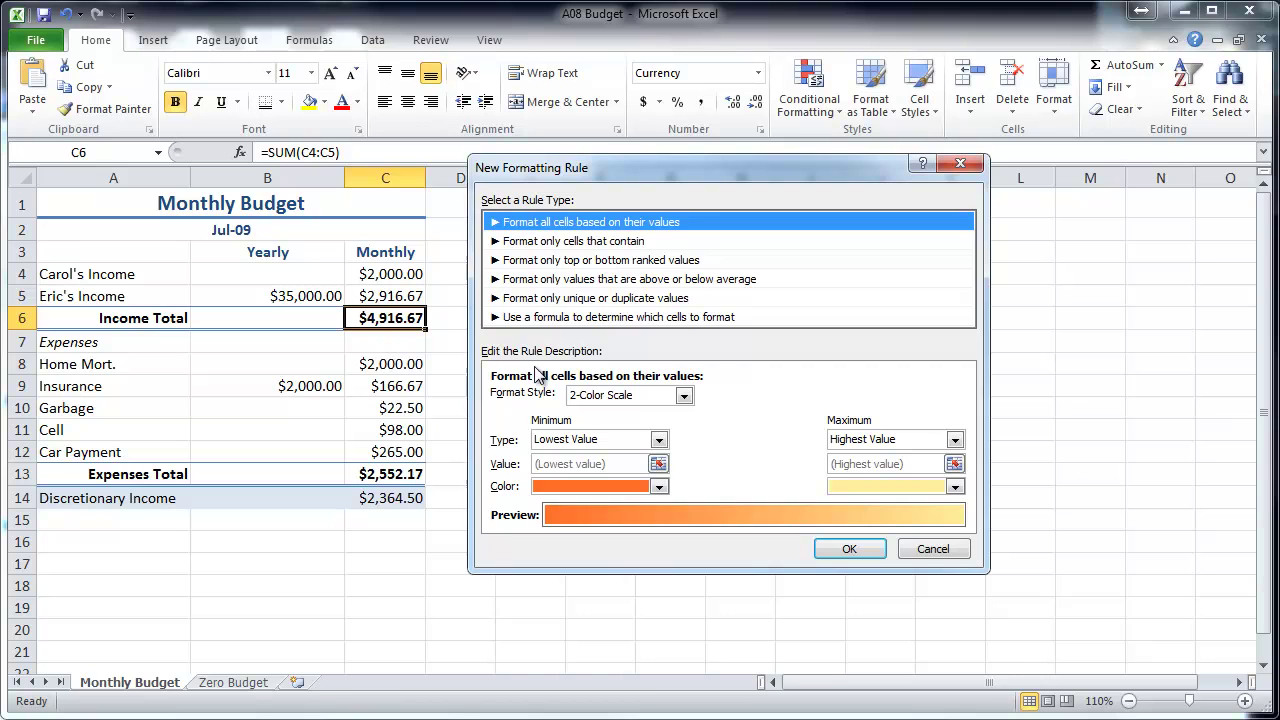
{"action": "left_click", "coordinate": [565, 317]}
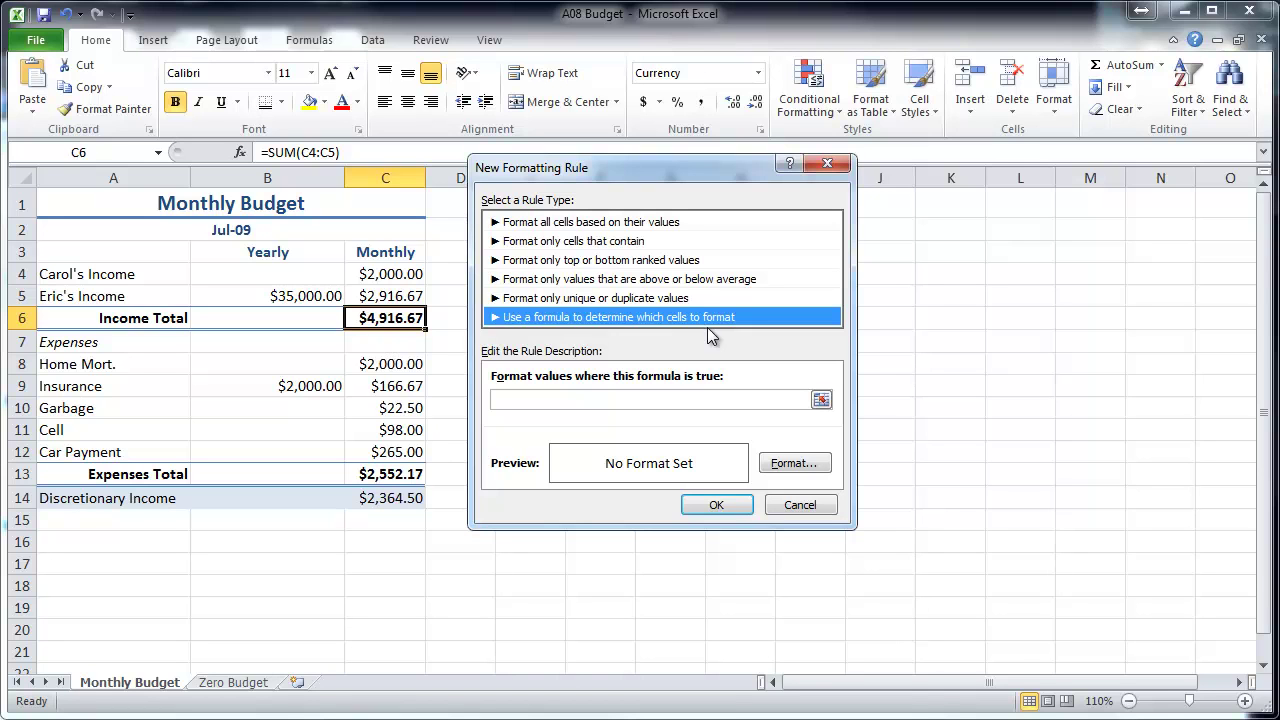
{"action": "left_click", "coordinate": [518, 401]}
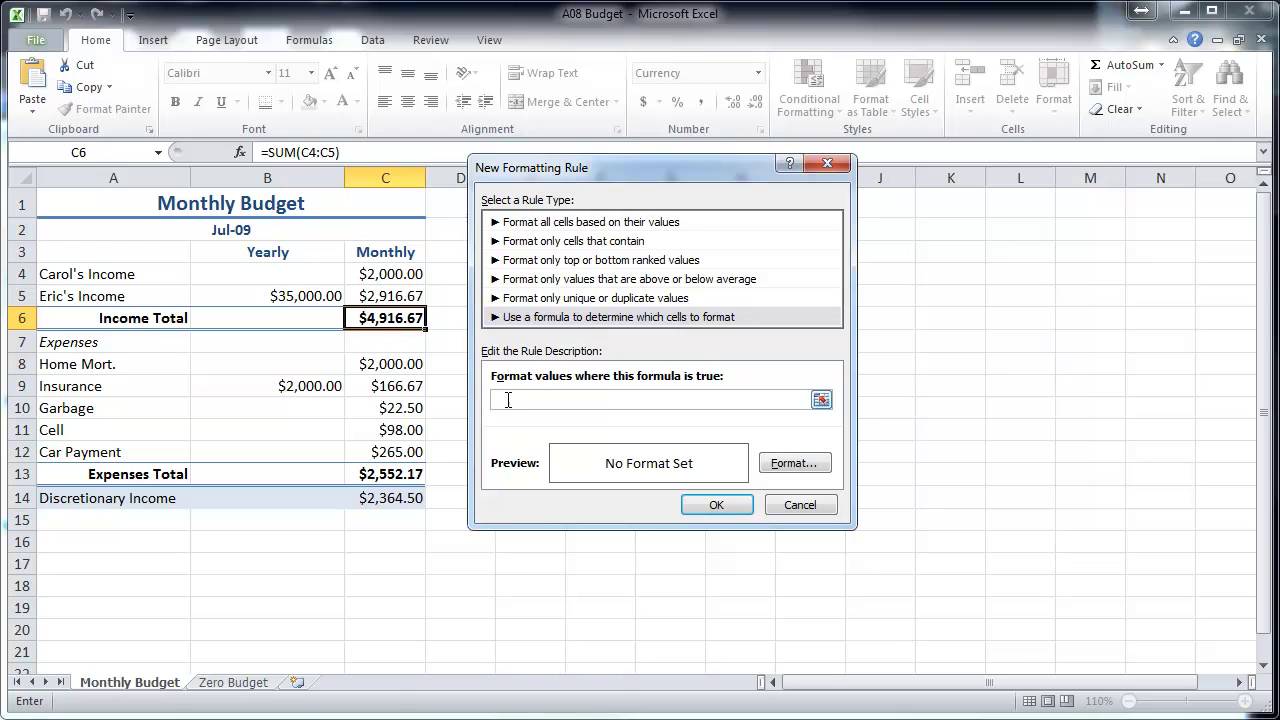
{"action": "left_click", "coordinate": [402, 318]}
{"action": "type", "text": "<3000"}
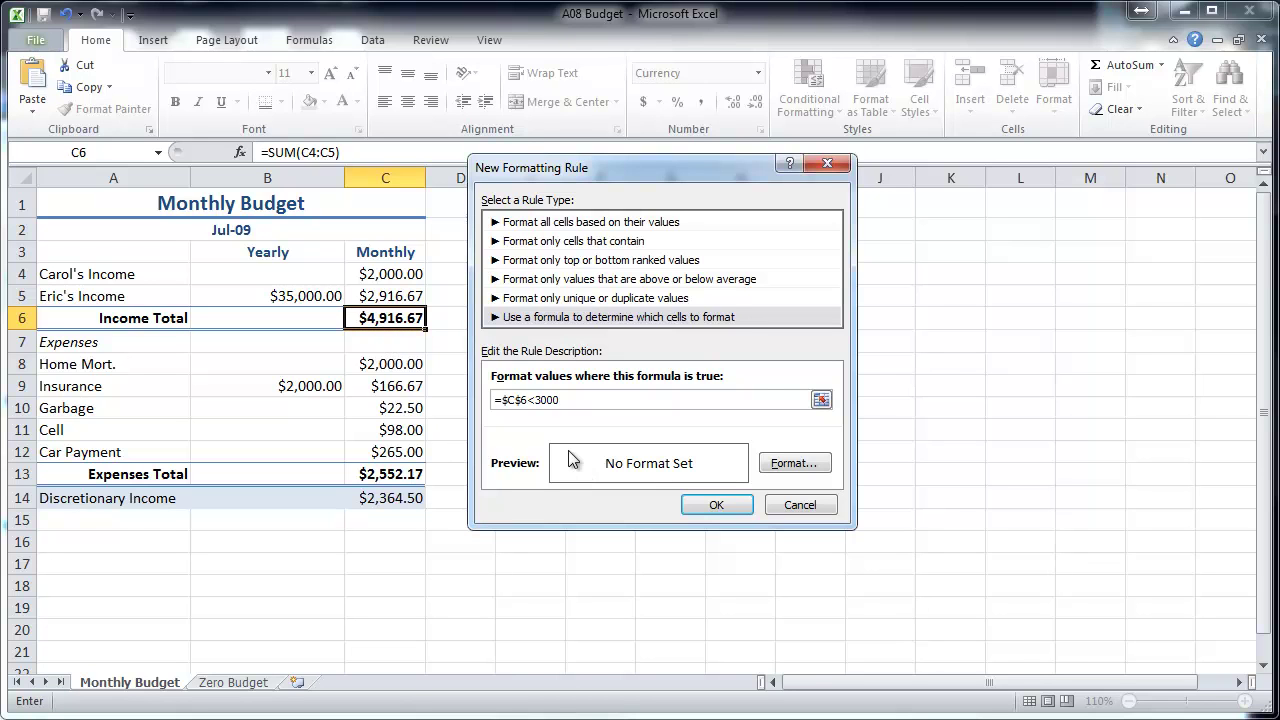
- Give the under-3000 rule a red fill with bold white text and apply it to C6
{"action": "left_click", "coordinate": [797, 466]}
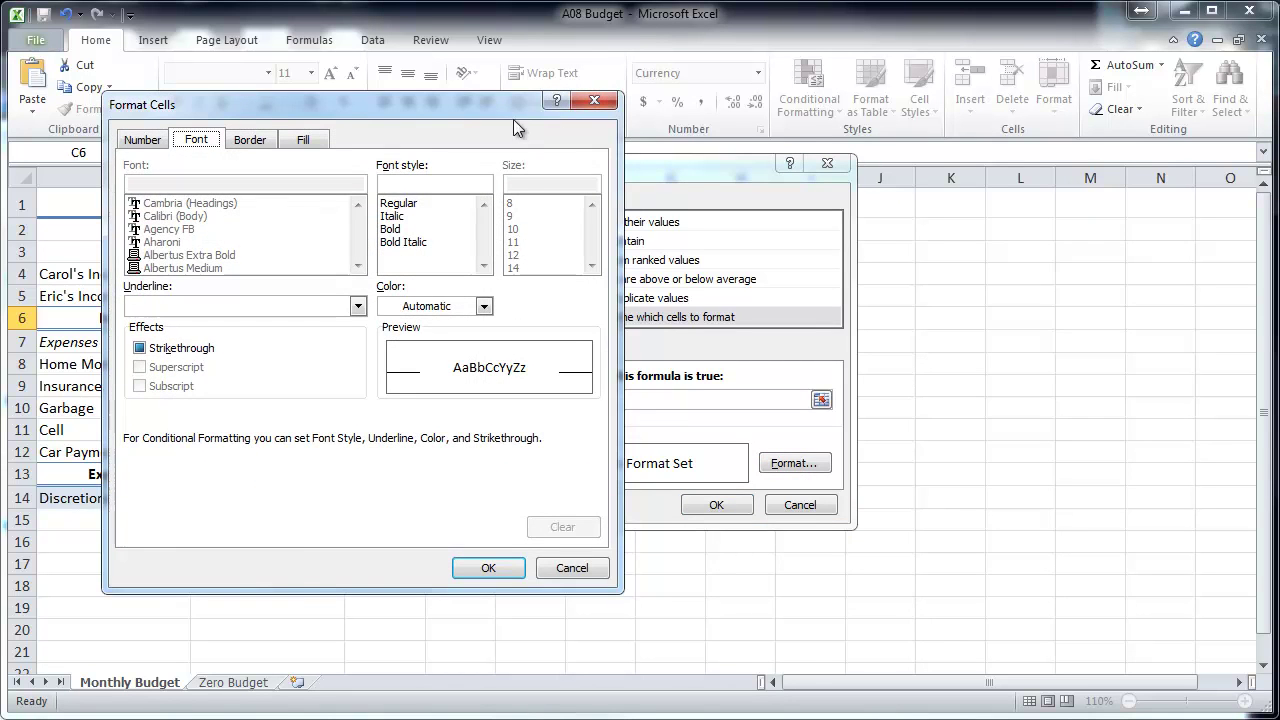
{"action": "left_click_drag", "start_coordinate": [513, 119], "coordinate": [1080, 119]}
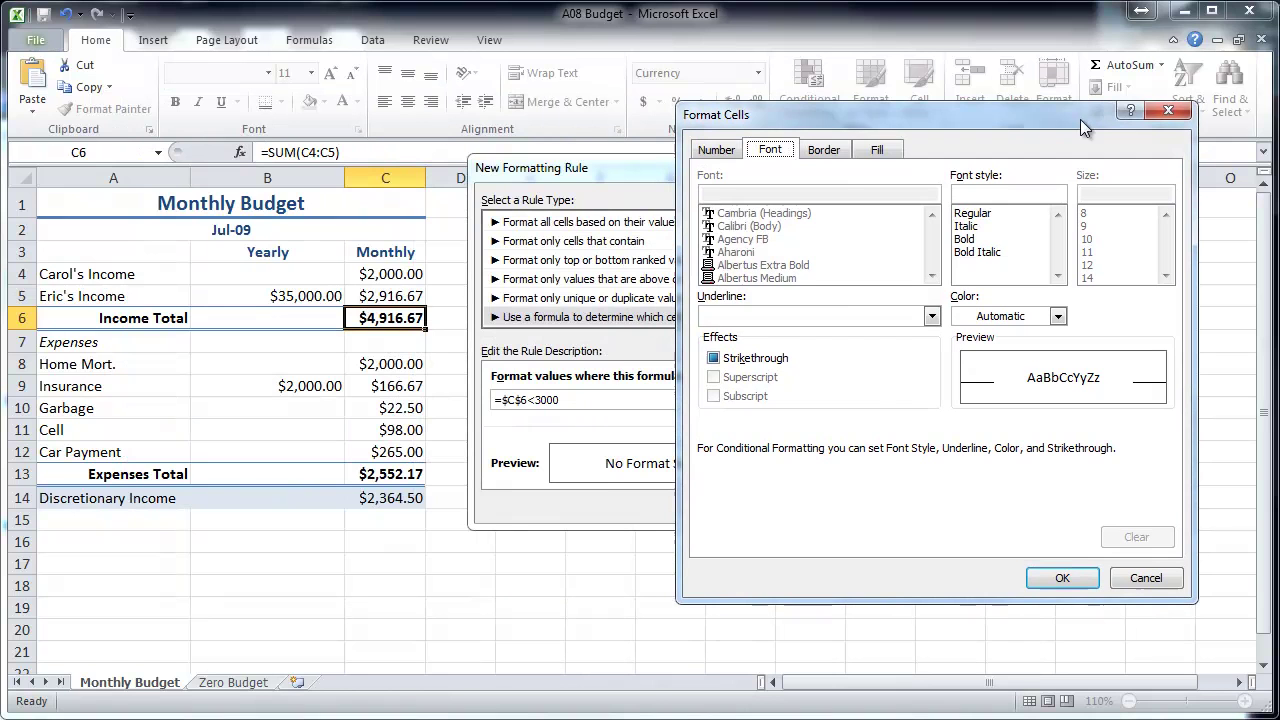
{"action": "left_click", "coordinate": [876, 151]}
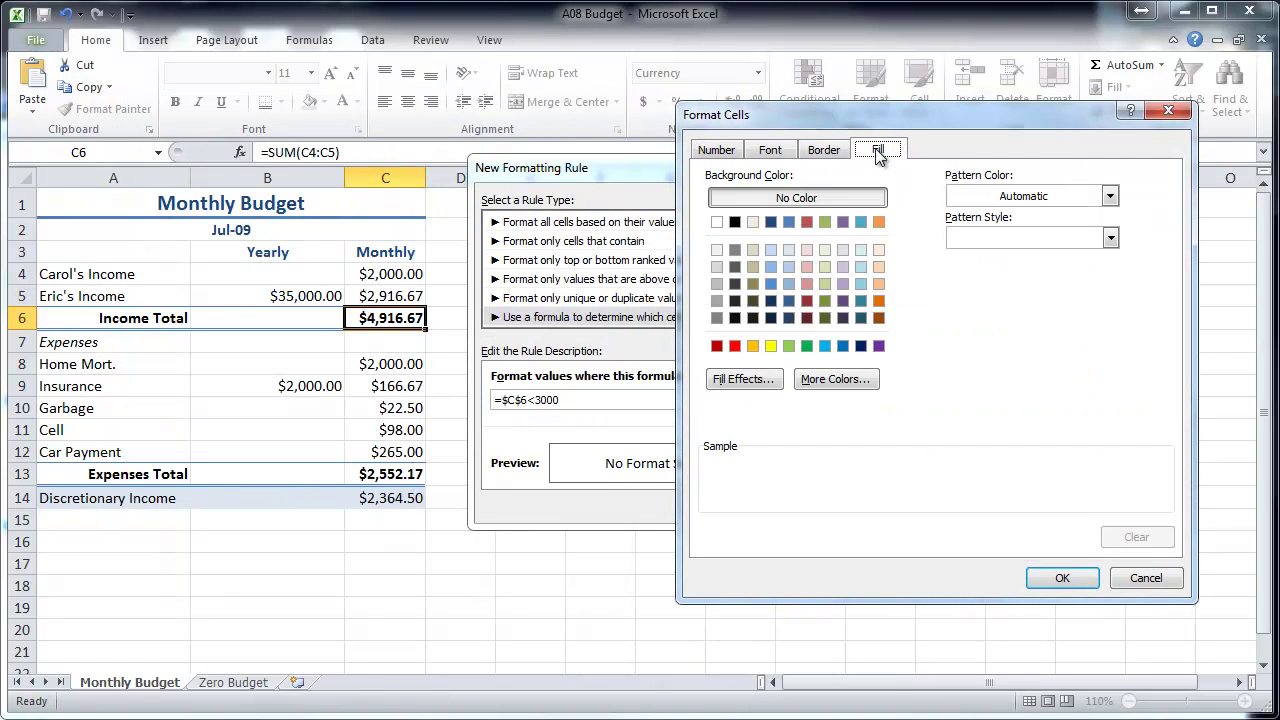
{"action": "left_click", "coordinate": [735, 346]}
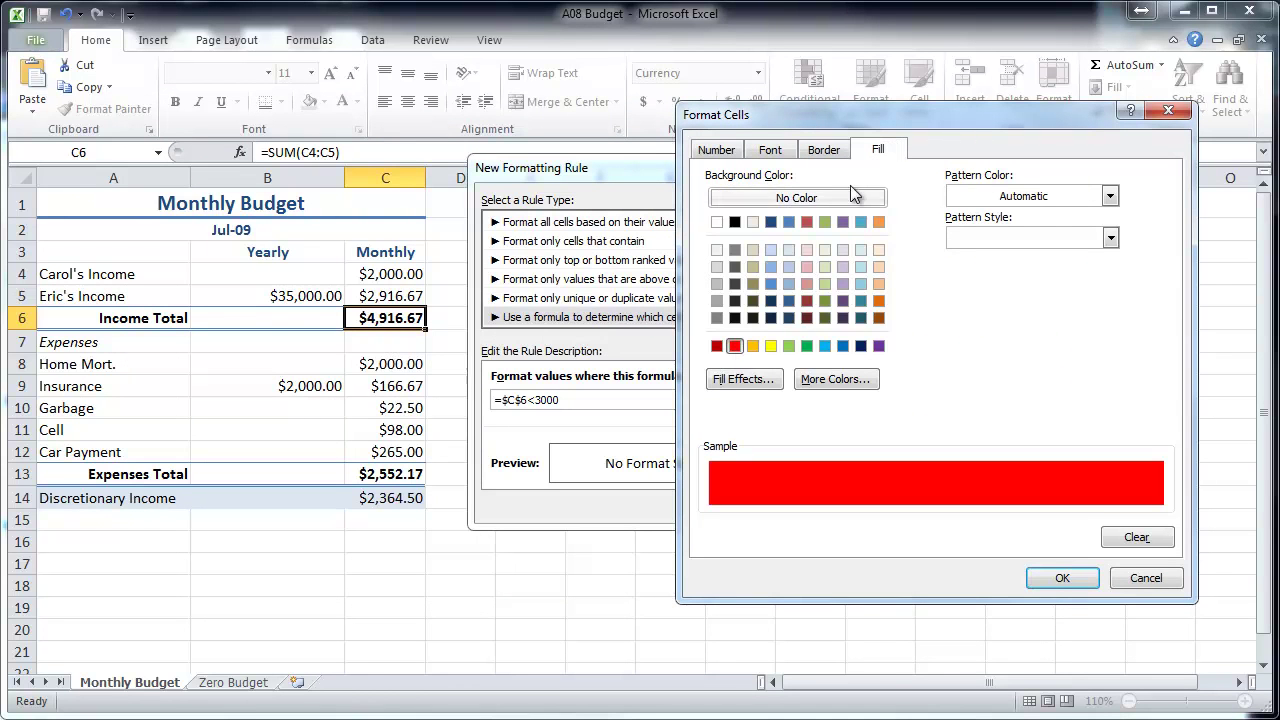
{"action": "left_click", "coordinate": [770, 150]}
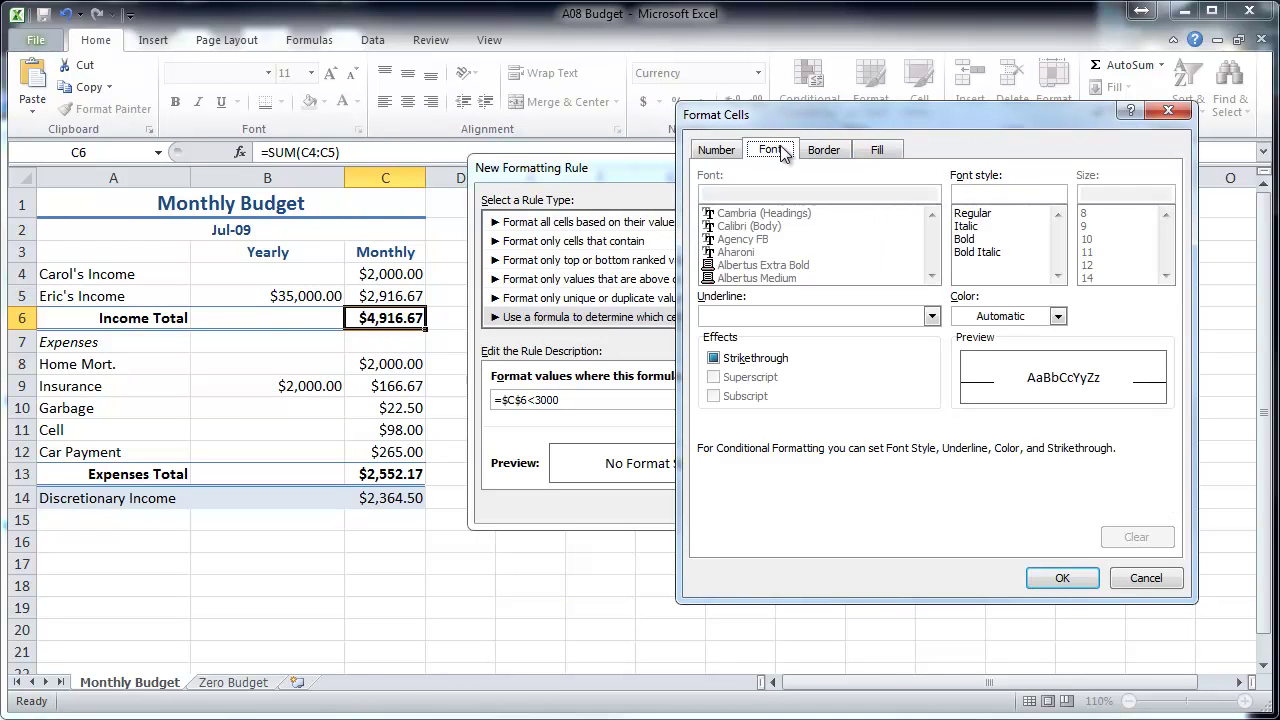
{"action": "left_click", "coordinate": [965, 240]}
{"action": "left_click", "coordinate": [1010, 318]}
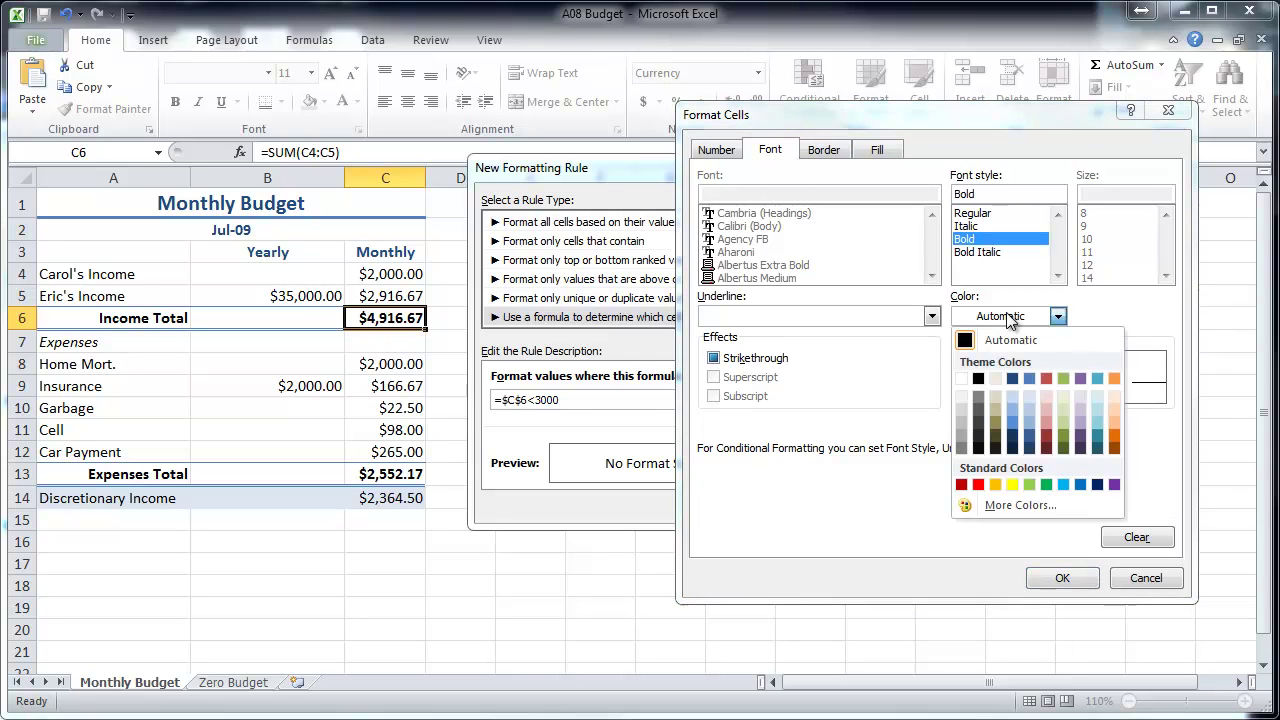
{"action": "left_click", "coordinate": [961, 379]}
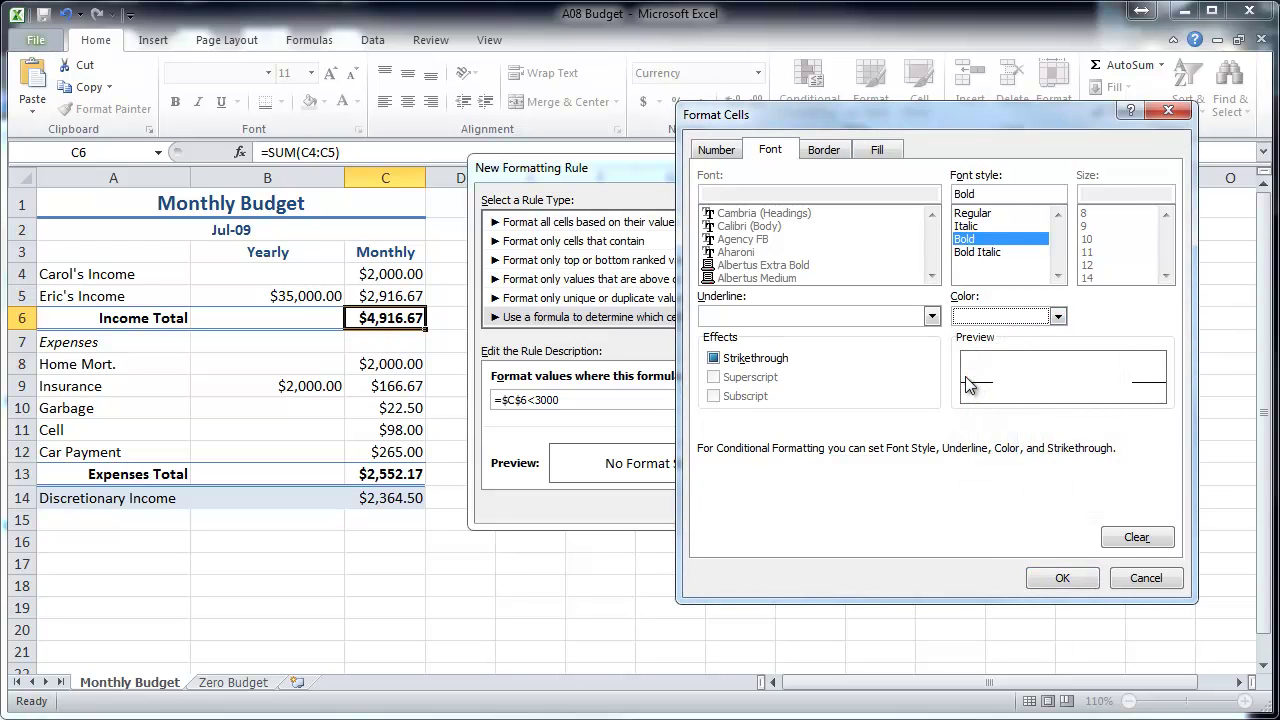
{"action": "left_click", "coordinate": [1062, 580]}
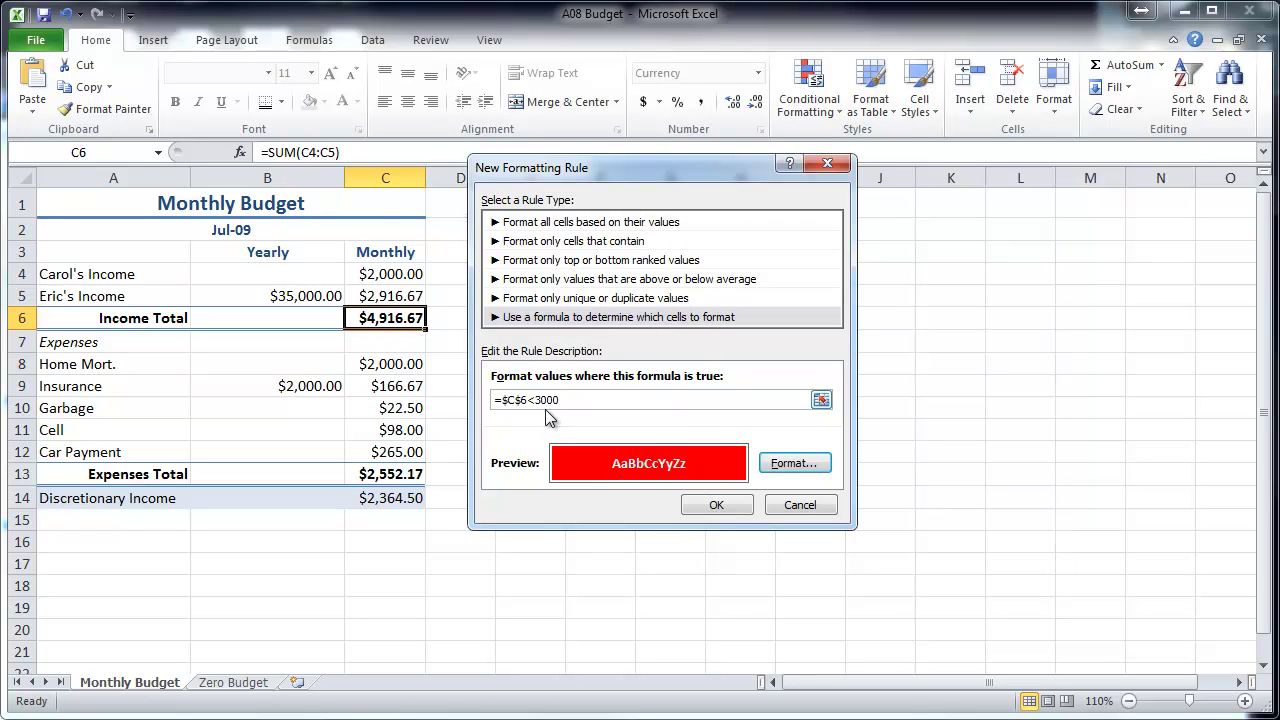
{"action": "left_click", "coordinate": [716, 506]}
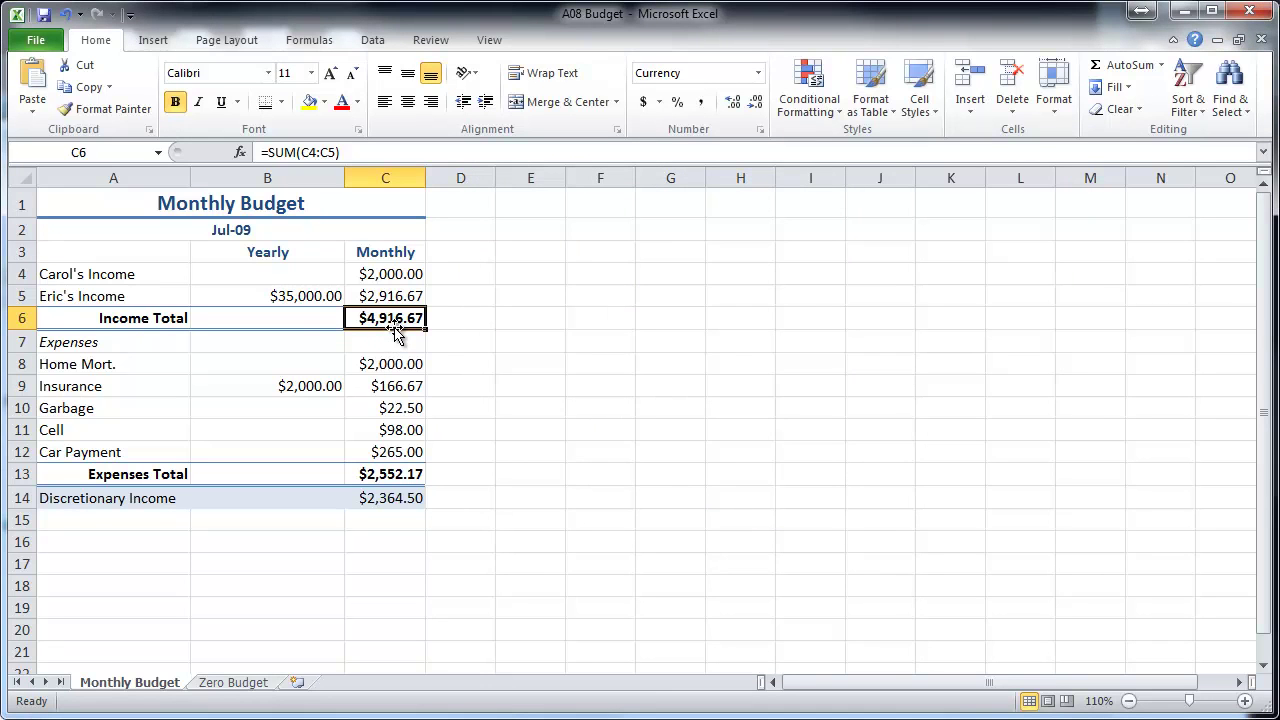
- Clear the monthly income amount in C4 to test the rule on the Income Total
{"action": "left_click", "coordinate": [415, 276]}
{"action": "key", "text": "BackSpace"}
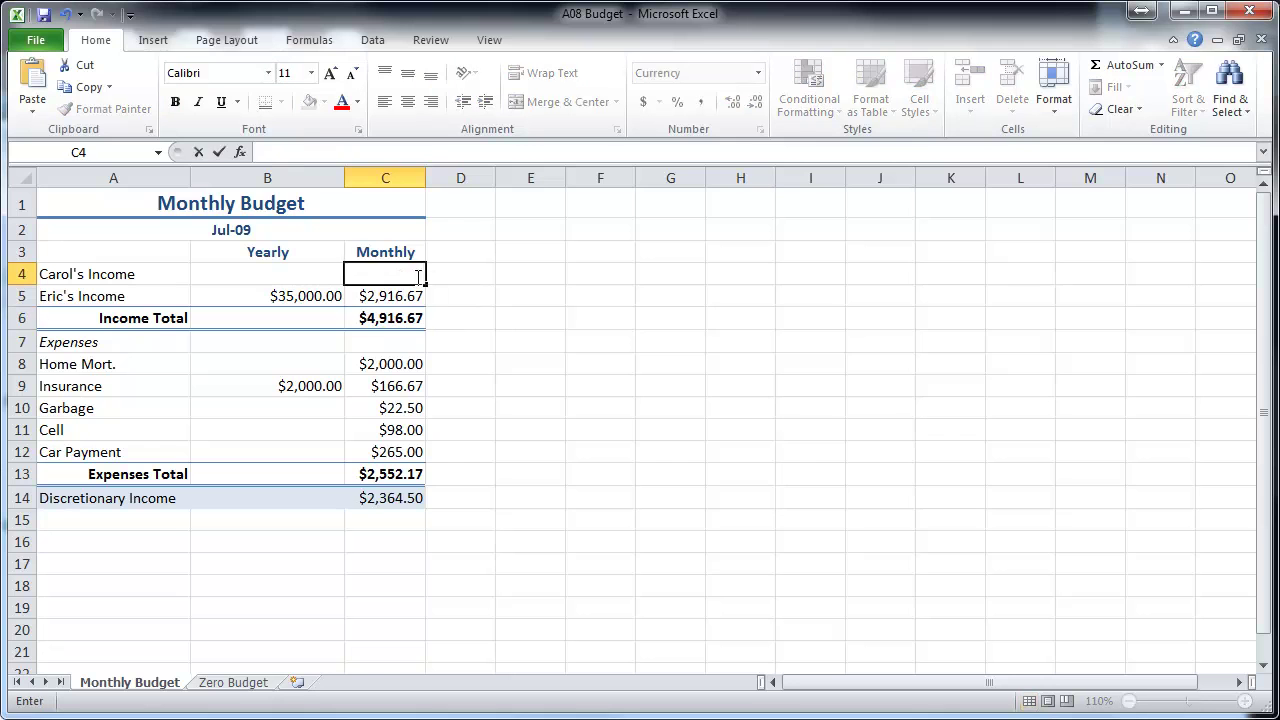
{"action": "key", "text": "Return"}
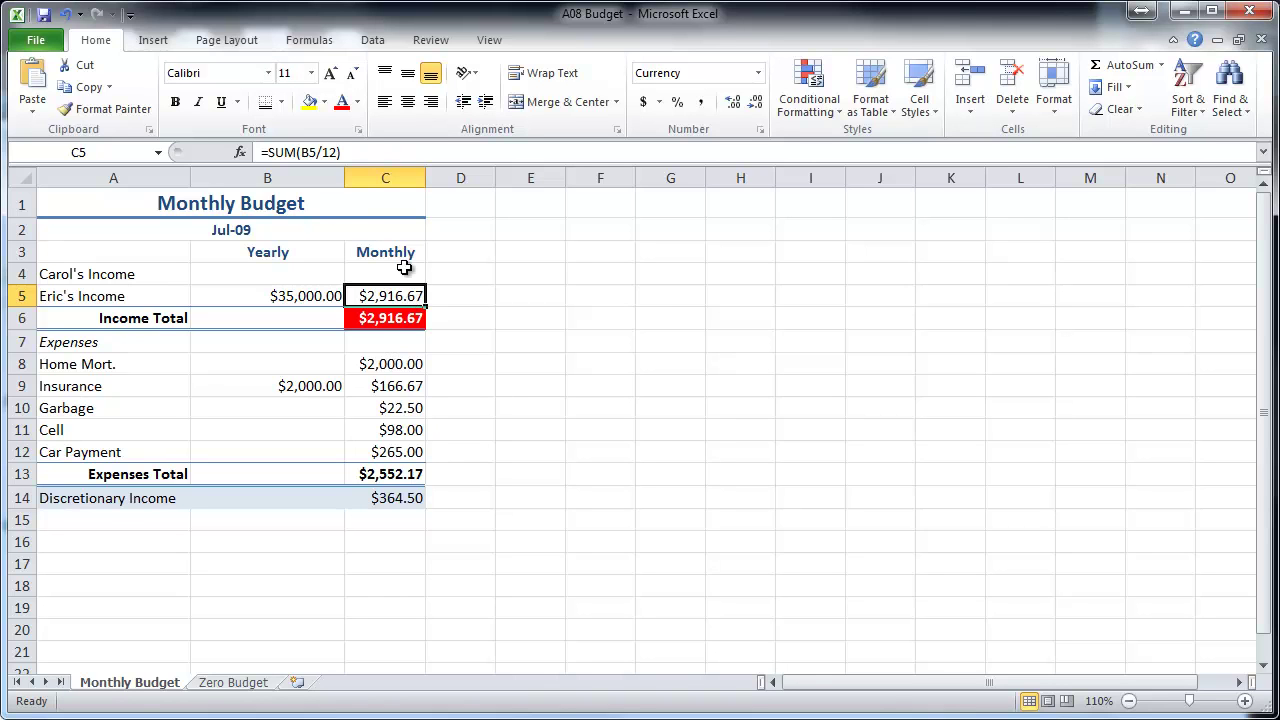
{"action": "left_click", "coordinate": [405, 276]}
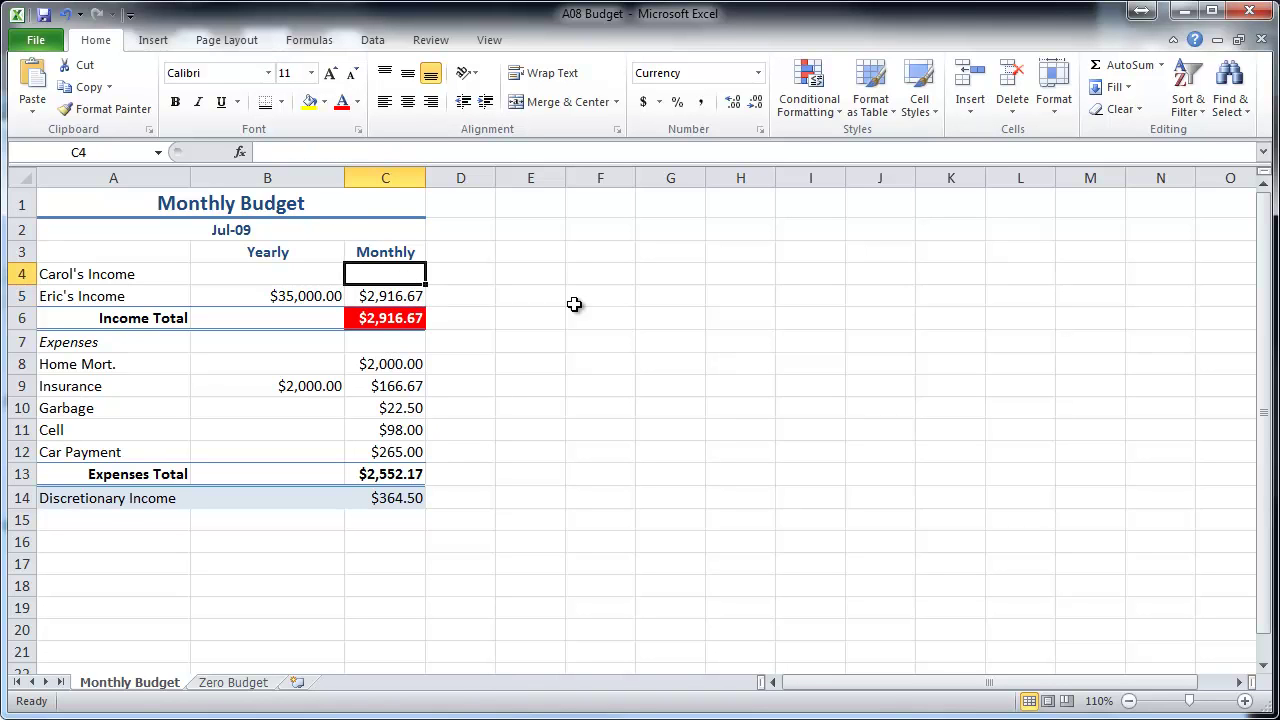
- Start a second formula-based conditional formatting rule for C6 with the condition =$C$6>4000
{"action": "left_click", "coordinate": [406, 320]}
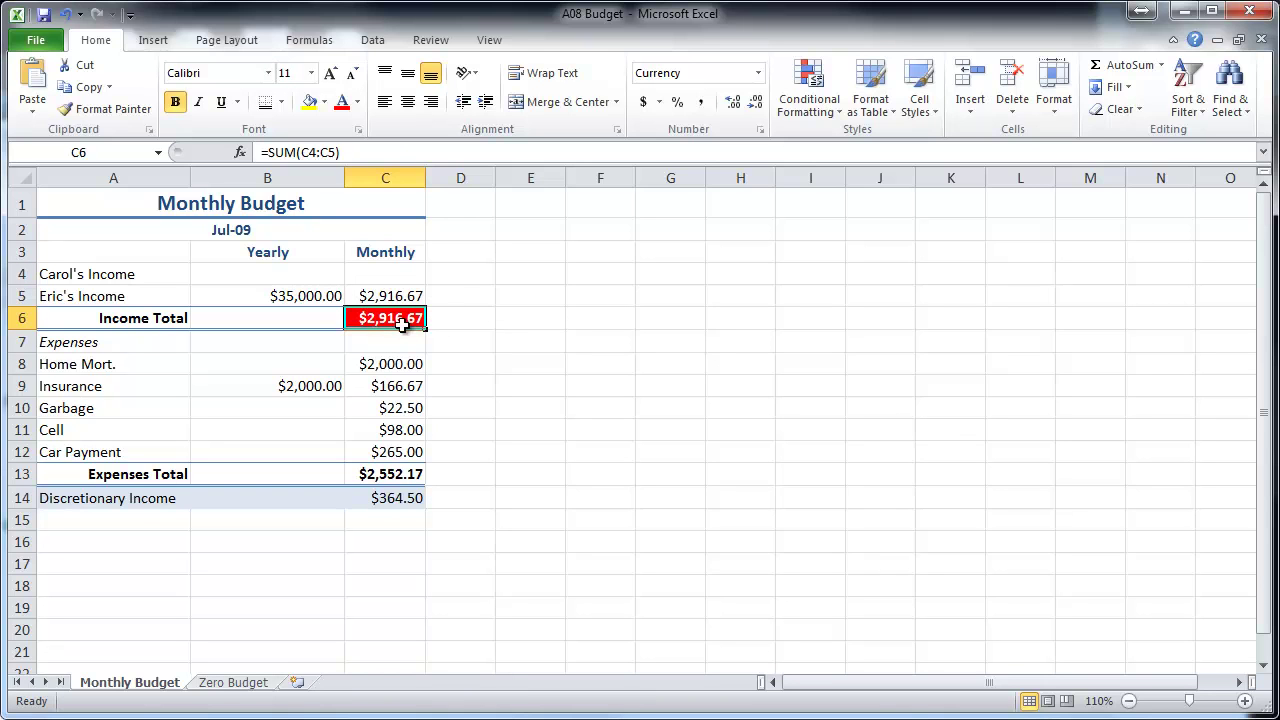
{"action": "left_click", "coordinate": [815, 115]}
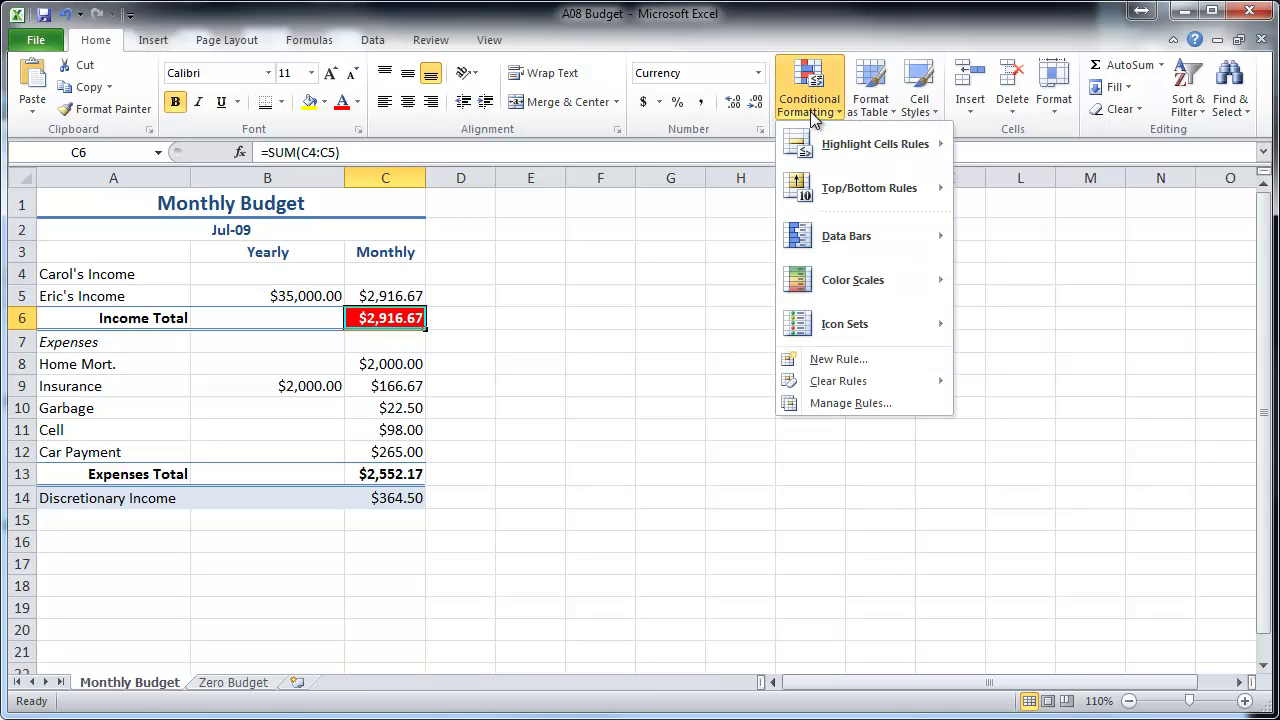
{"action": "left_click", "coordinate": [837, 360]}
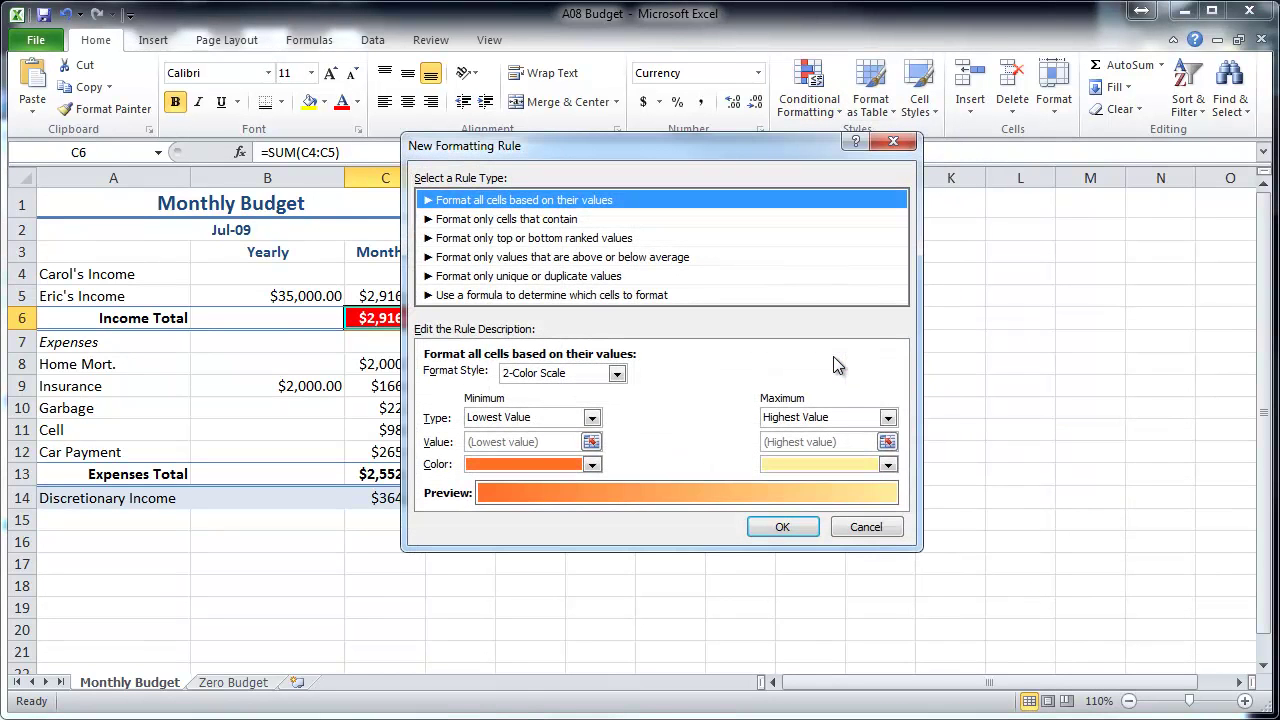
{"action": "left_click", "coordinate": [495, 296]}
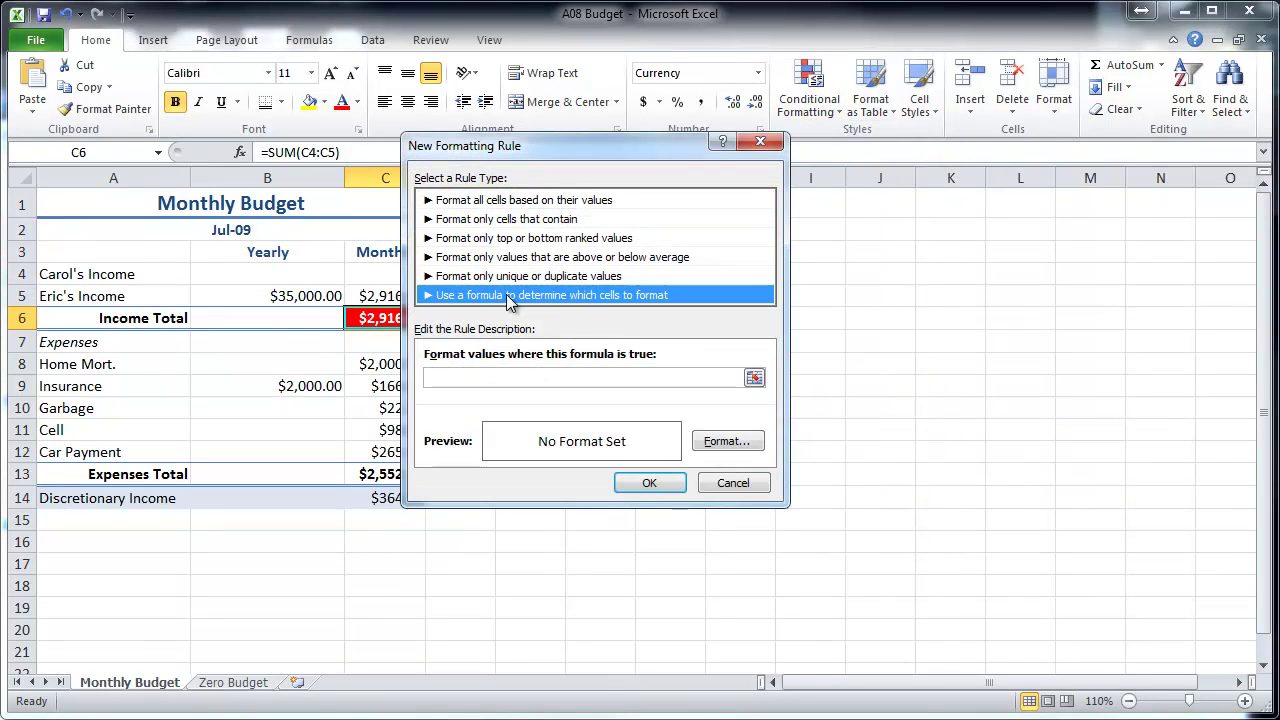
{"action": "left_click_drag", "start_coordinate": [558, 145], "coordinate": [600, 154]}
{"action": "left_click", "coordinate": [538, 372]}
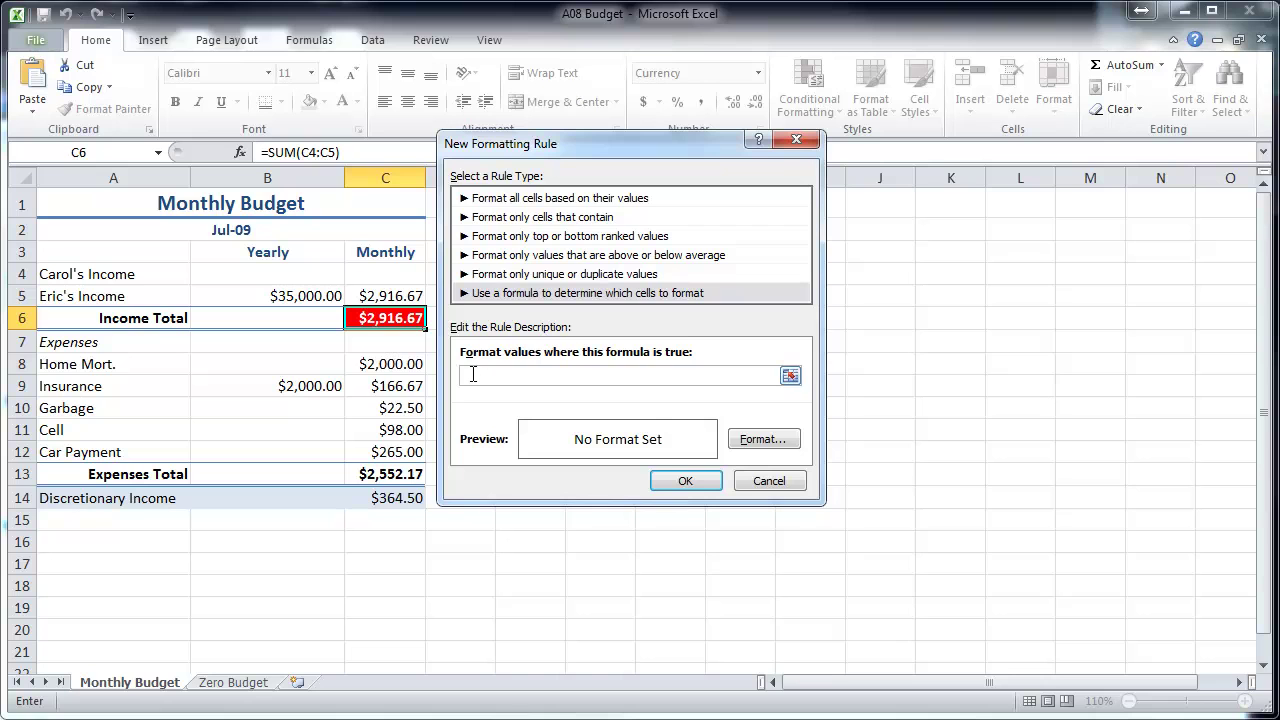
{"action": "left_click", "coordinate": [397, 319]}
{"action": "type", "text": ">4000"}
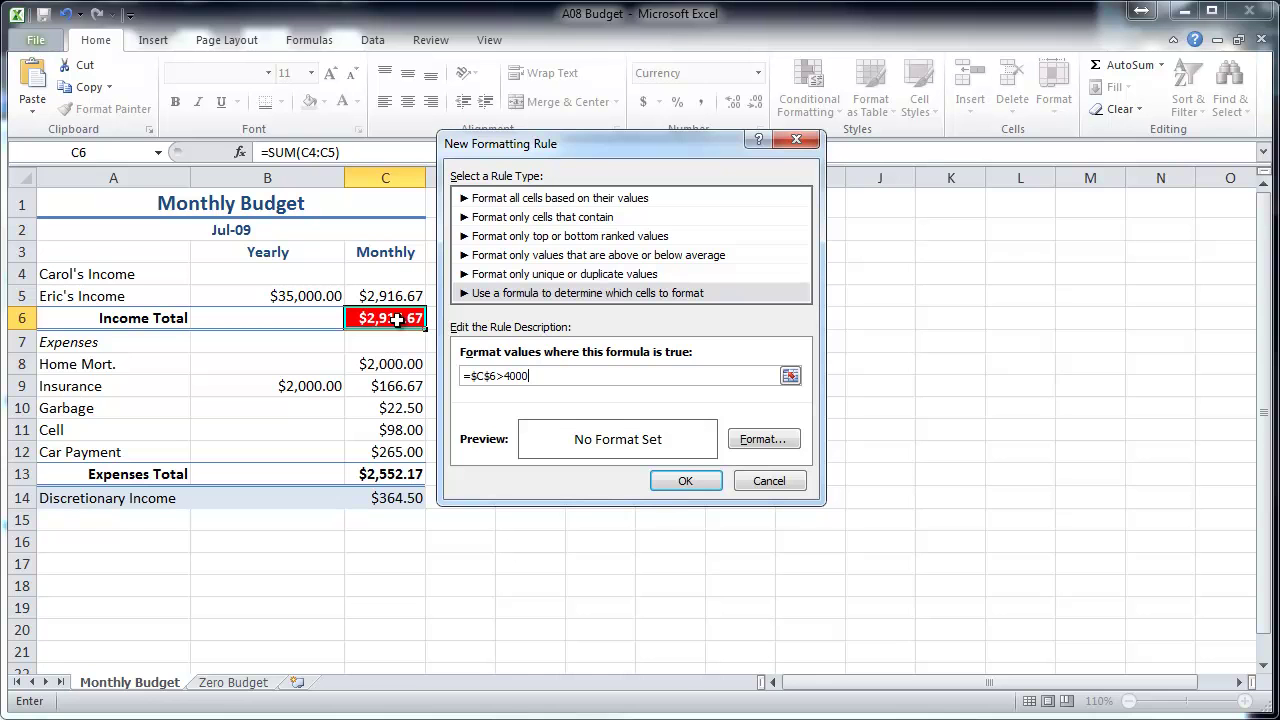
- Give the over-4000 rule a light green fill with bold white text and apply it to C6
{"action": "left_click", "coordinate": [740, 440]}
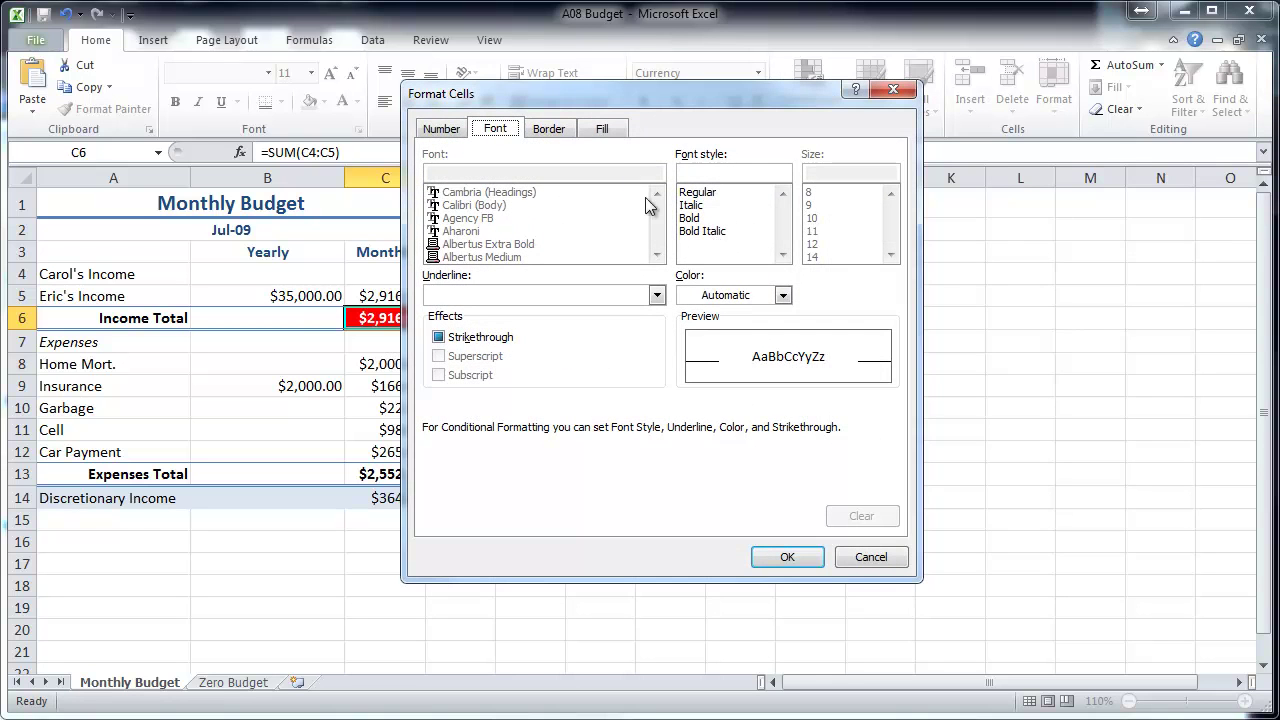
{"action": "left_click", "coordinate": [620, 131]}
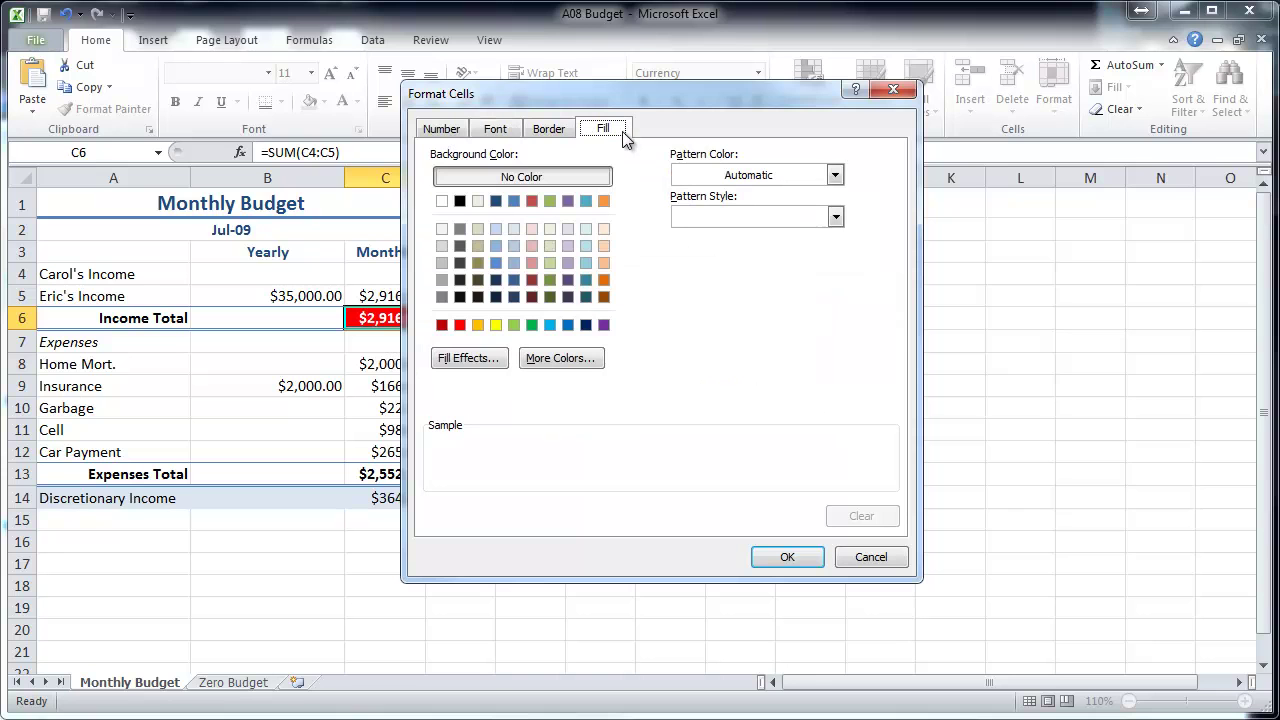
{"action": "left_click", "coordinate": [508, 326]}
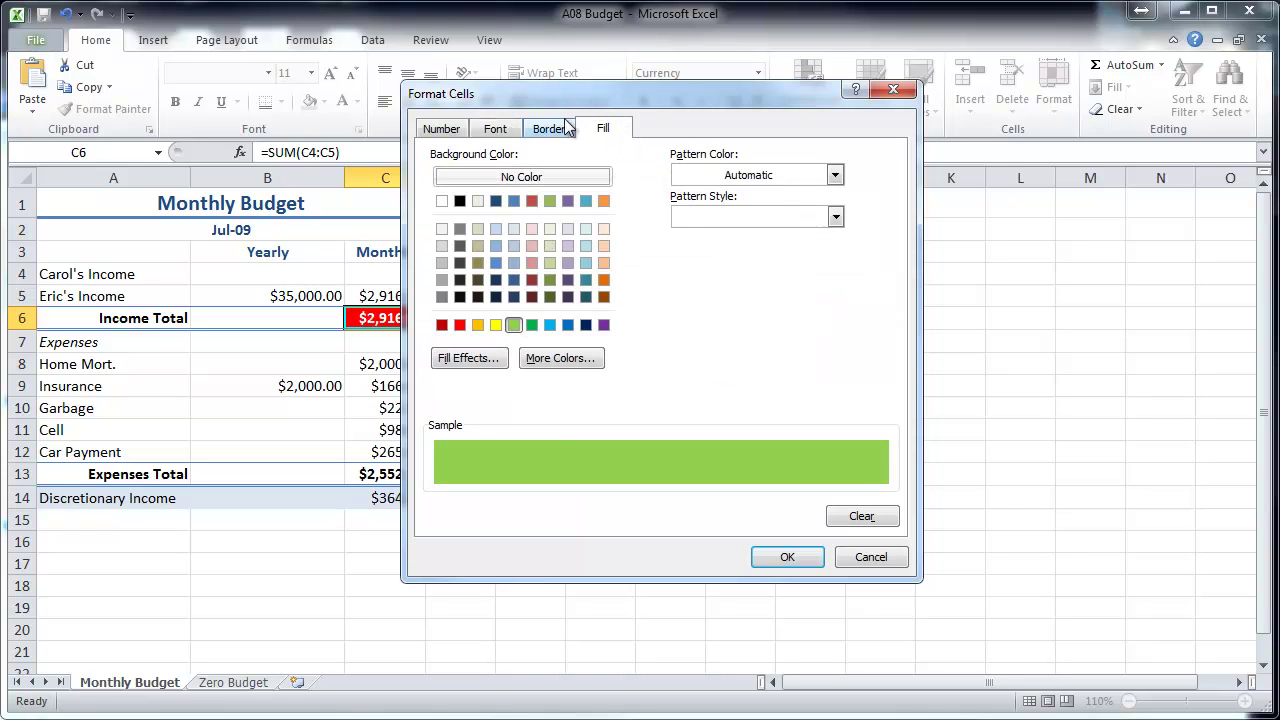
{"action": "left_click", "coordinate": [497, 128]}
{"action": "left_click", "coordinate": [721, 218]}
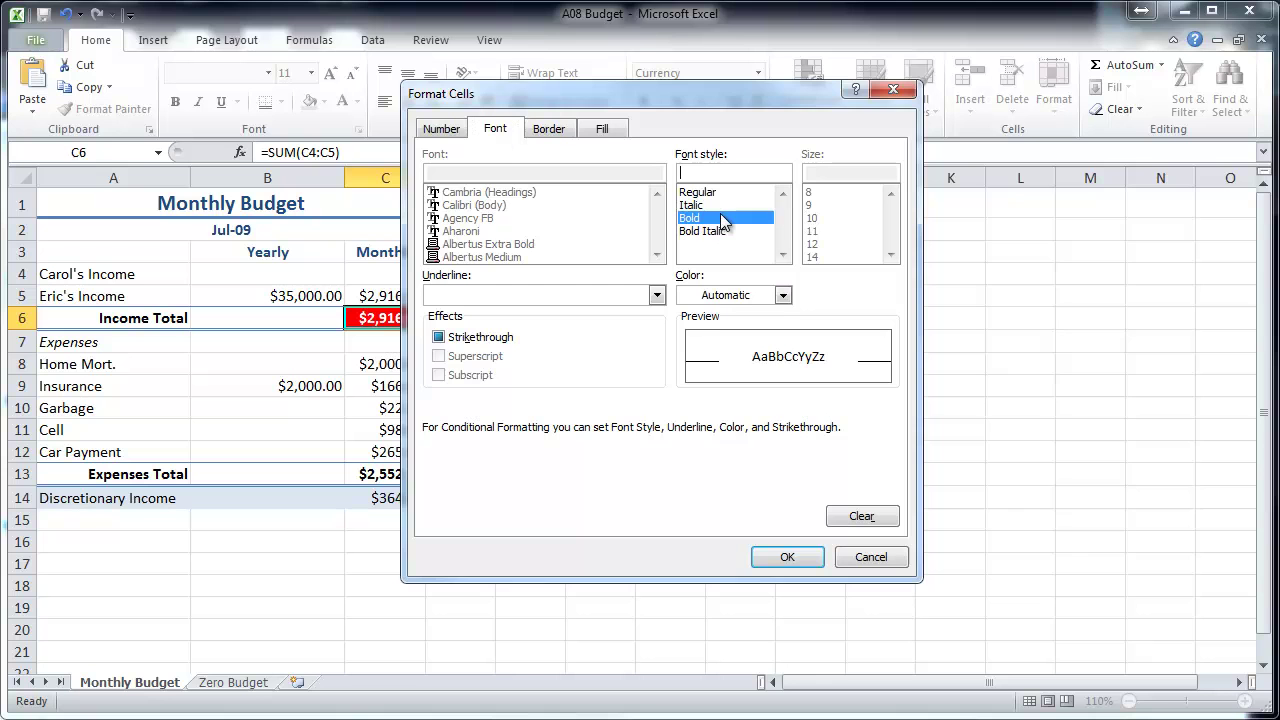
{"action": "left_click", "coordinate": [783, 295]}
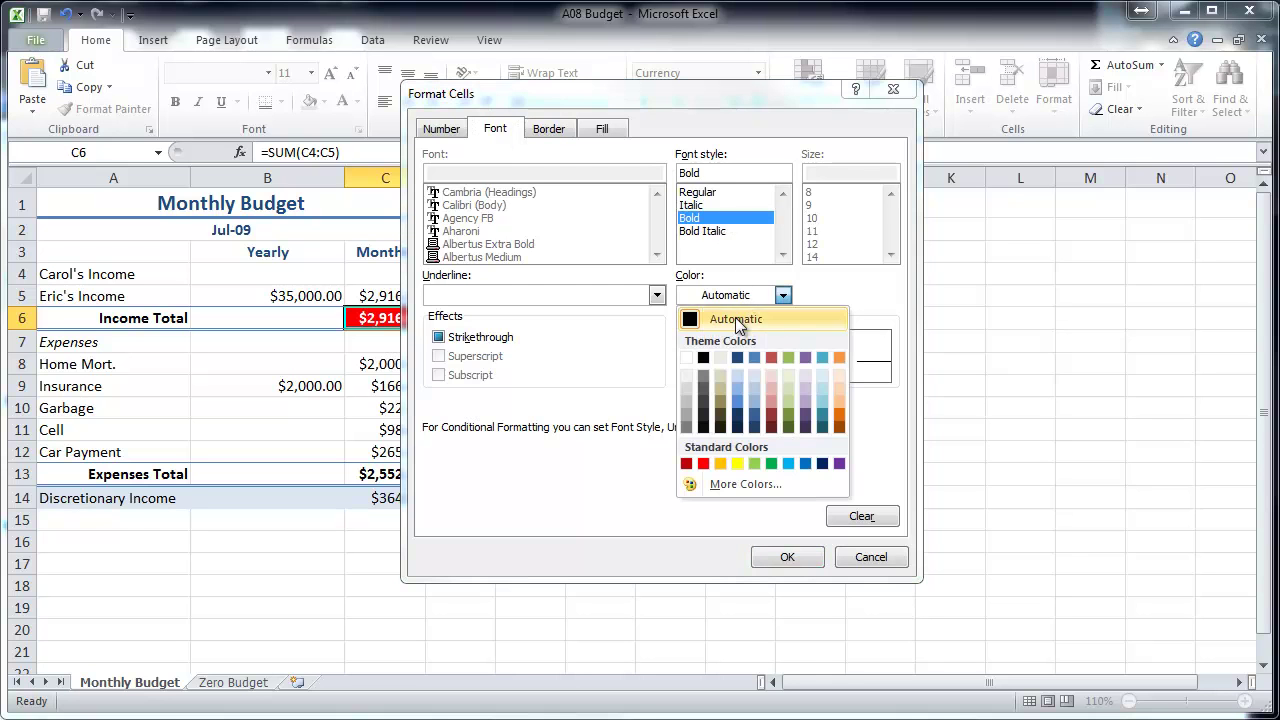
{"action": "left_click", "coordinate": [689, 356]}
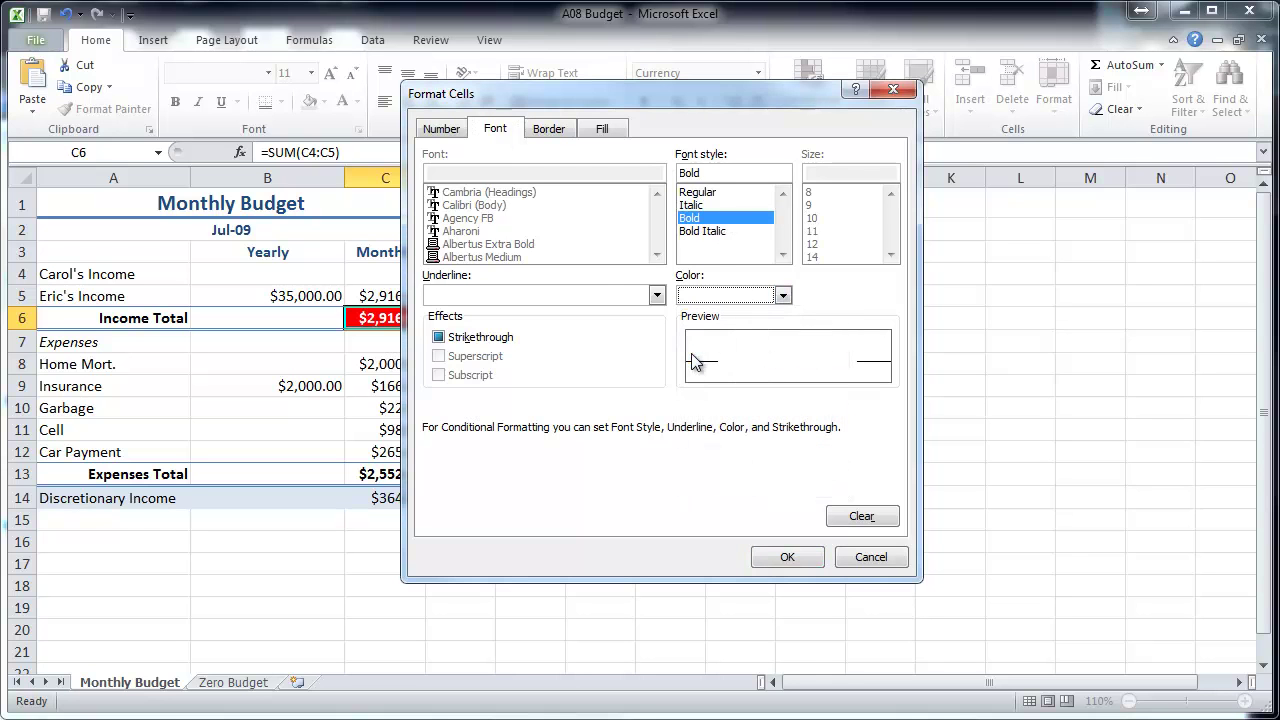
{"action": "left_click", "coordinate": [780, 557]}
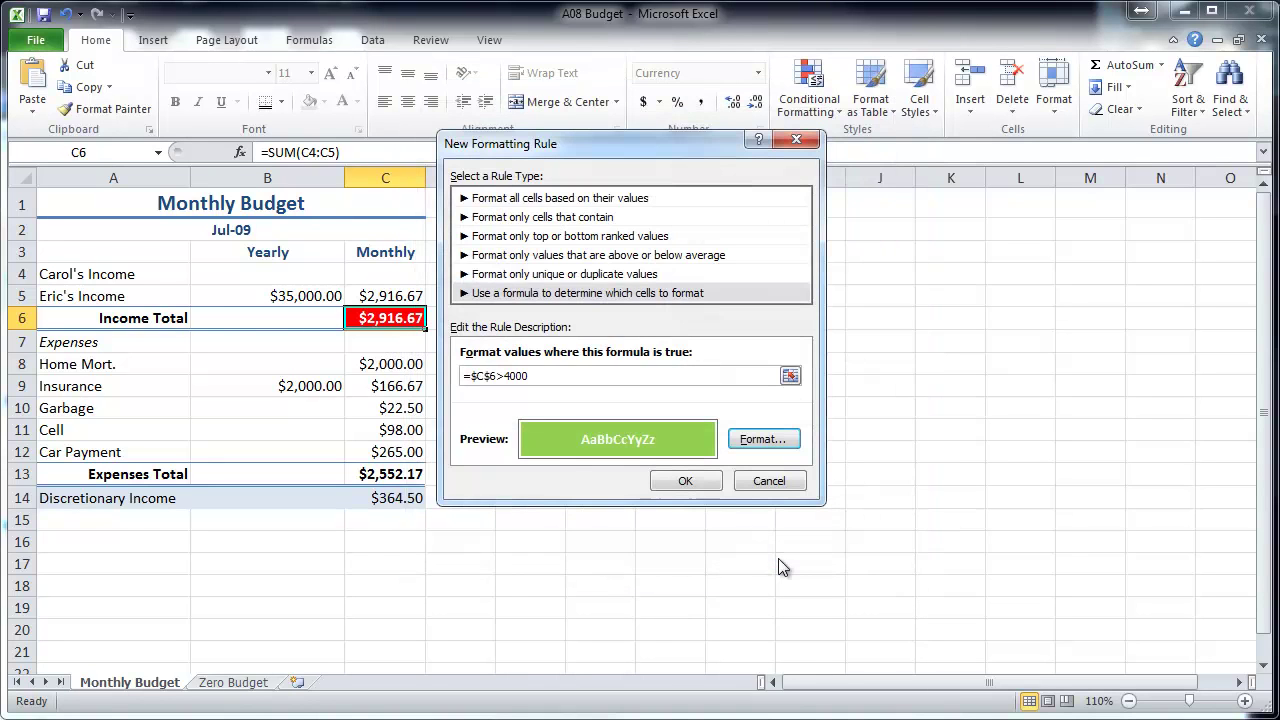
{"action": "left_click", "coordinate": [685, 482]}
- Enter 2000 as the monthly income in C4
{"action": "left_click", "coordinate": [382, 274]}
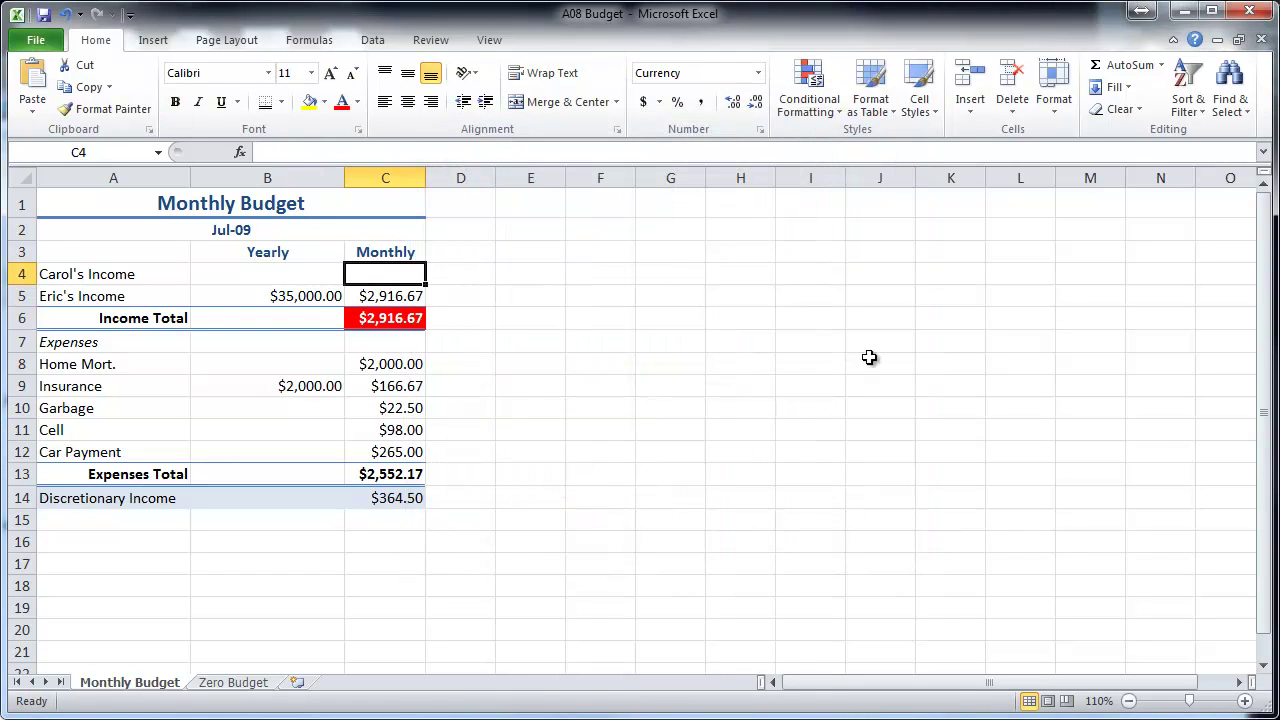
{"action": "type", "text": "1"}
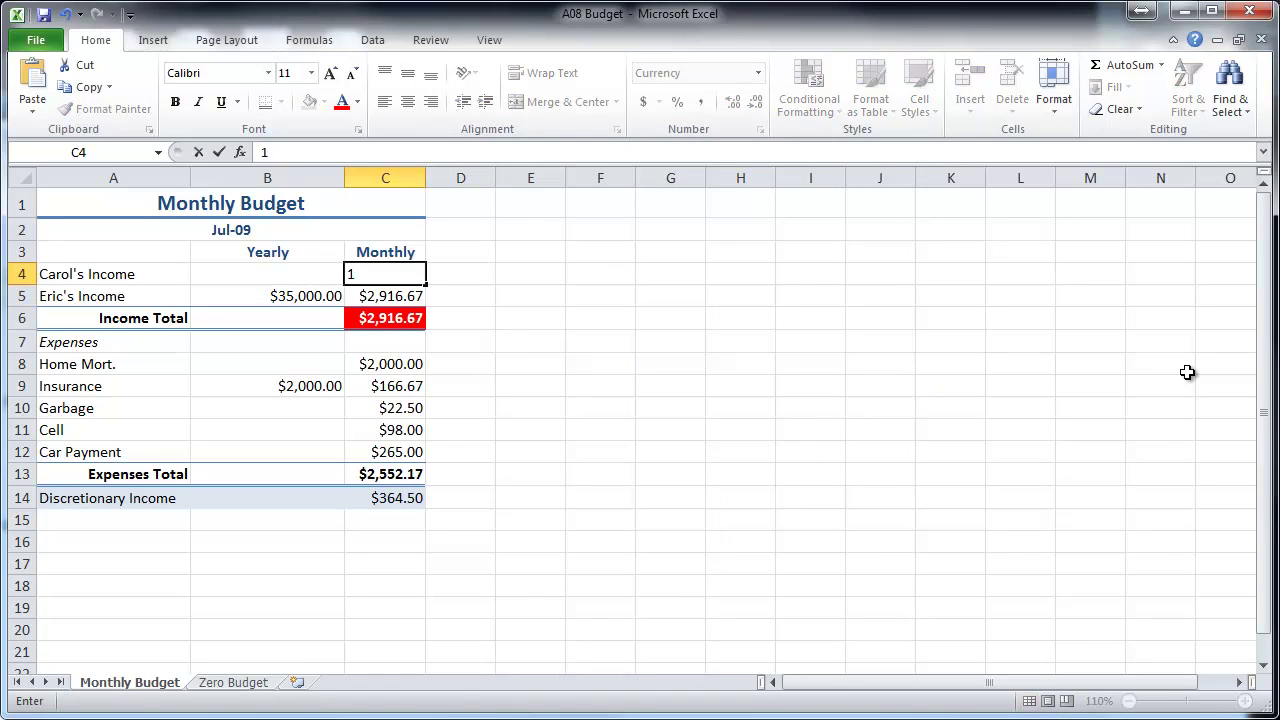
{"action": "key", "text": "BackSpace"}
{"action": "type", "text": "2000."}
{"action": "key", "text": "Return"}
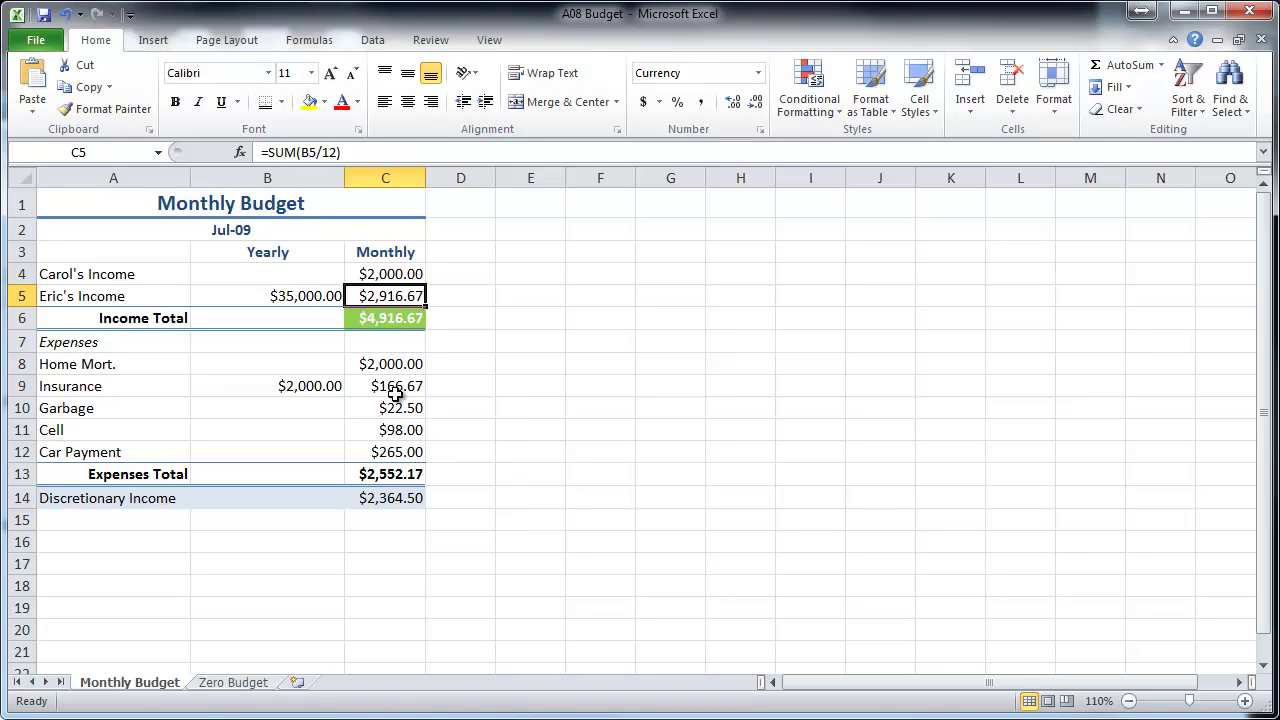
- Preview the preset conditional formatting options, such as colour scales, on the monthly expenses in C8:C12 without applying any
{"action": "left_click_drag", "start_coordinate": [397, 366], "coordinate": [400, 458]}
{"action": "left_click", "coordinate": [825, 104]}
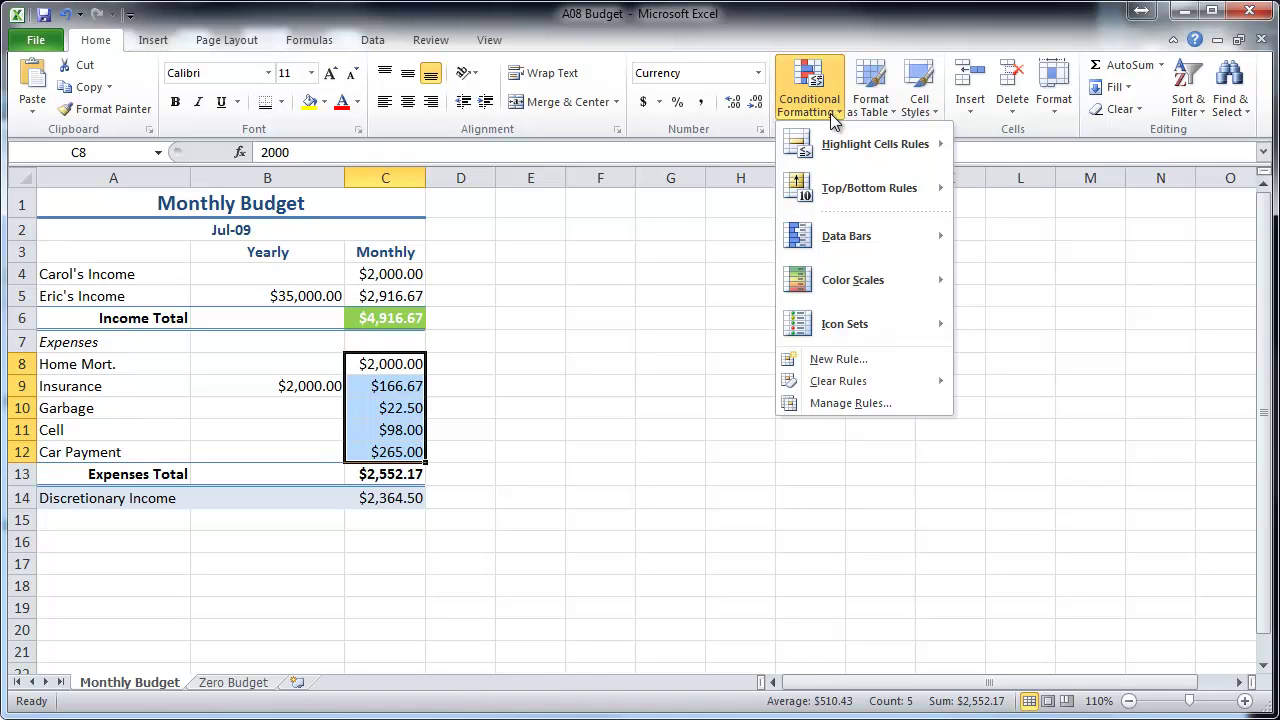
{"action": "mouse_move", "coordinate": [886, 276]}
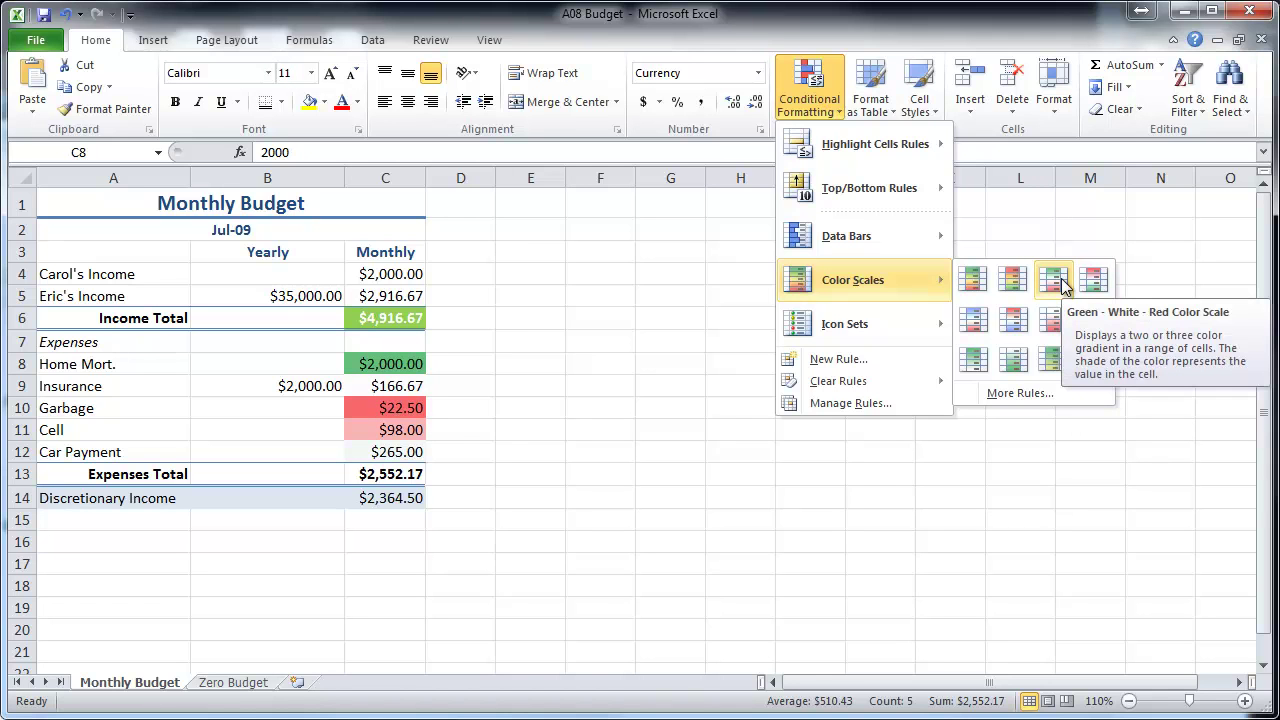
{"action": "mouse_move", "coordinate": [910, 243]}
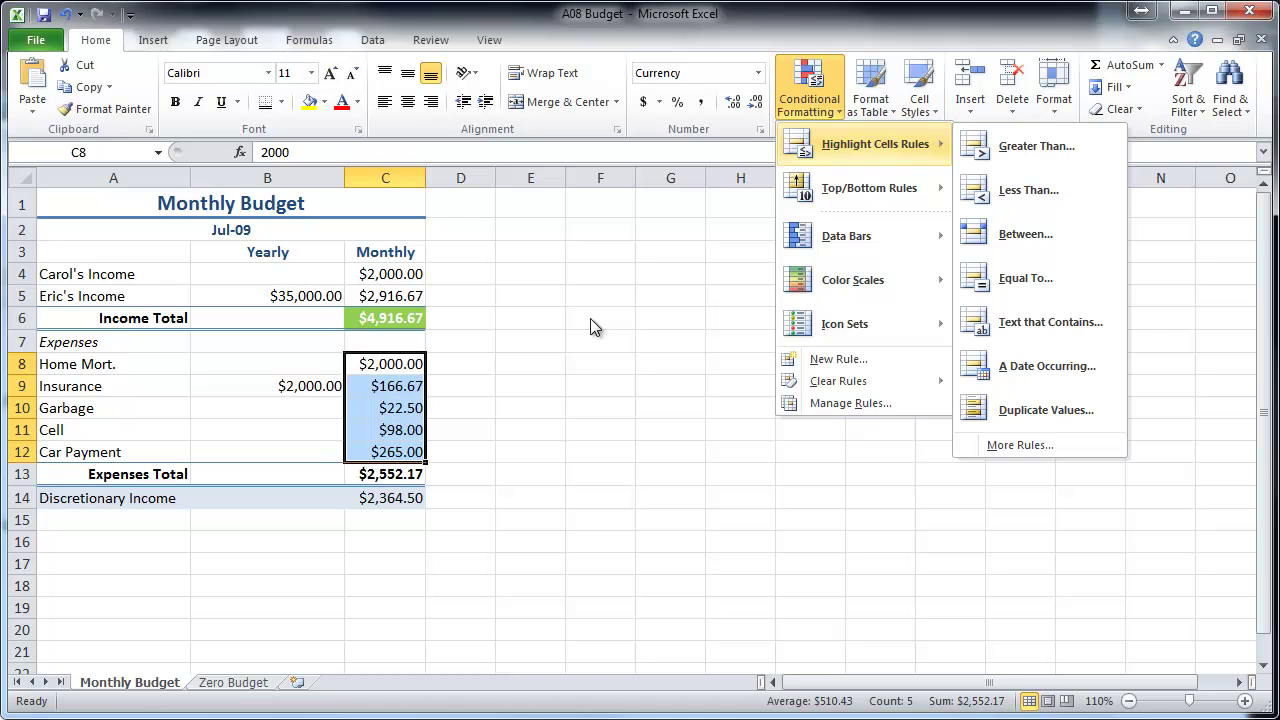
{"action": "left_click", "coordinate": [460, 342]}
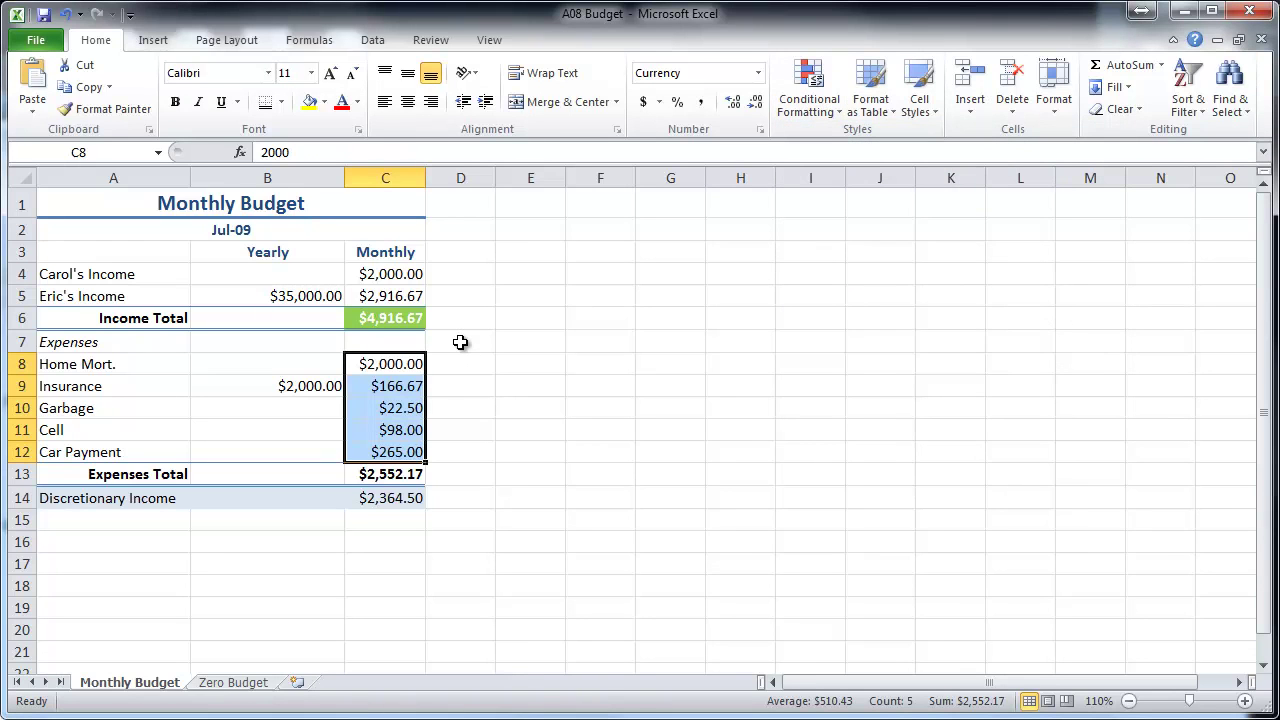